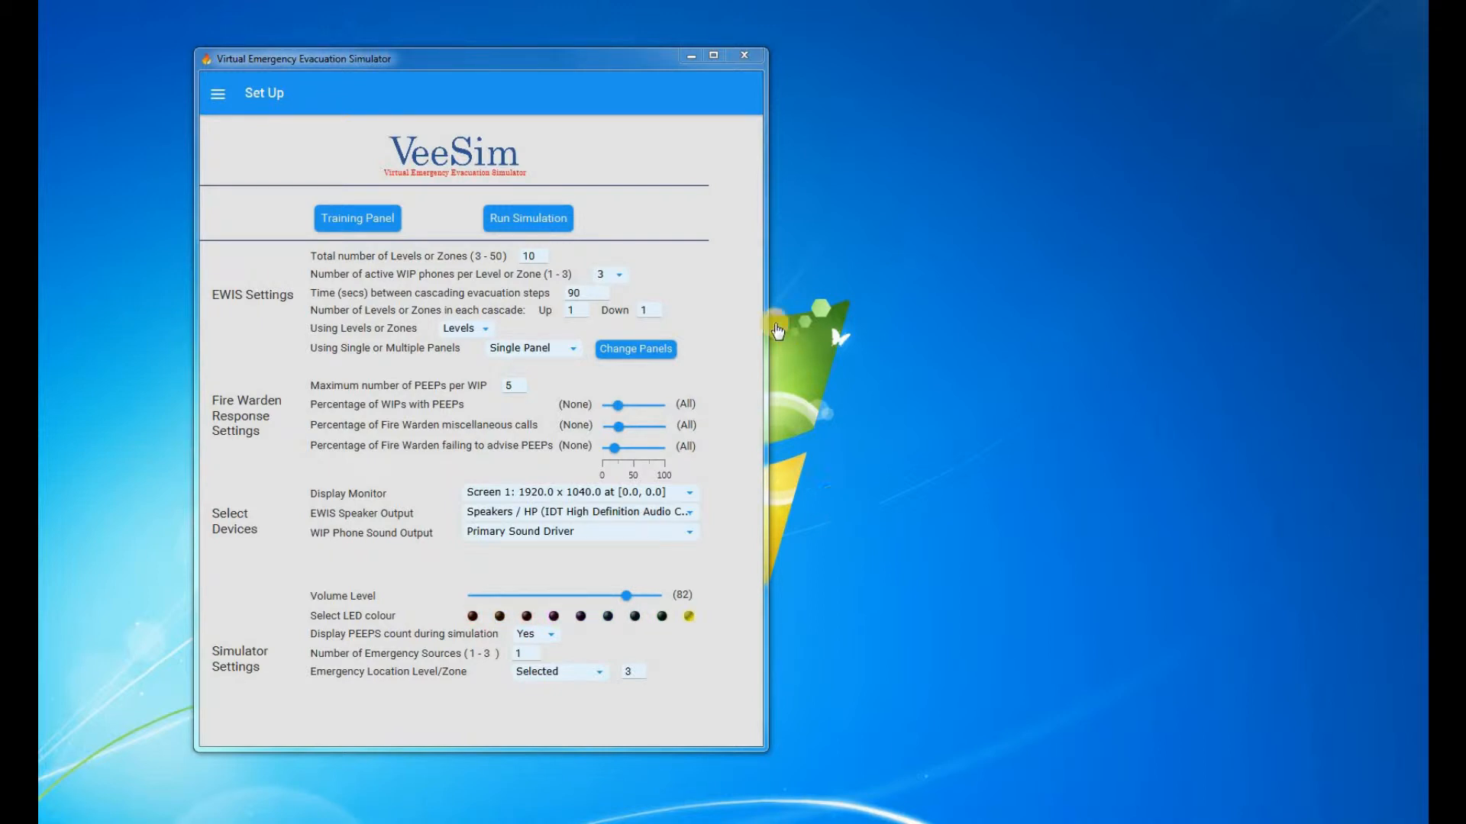
click(374, 223)
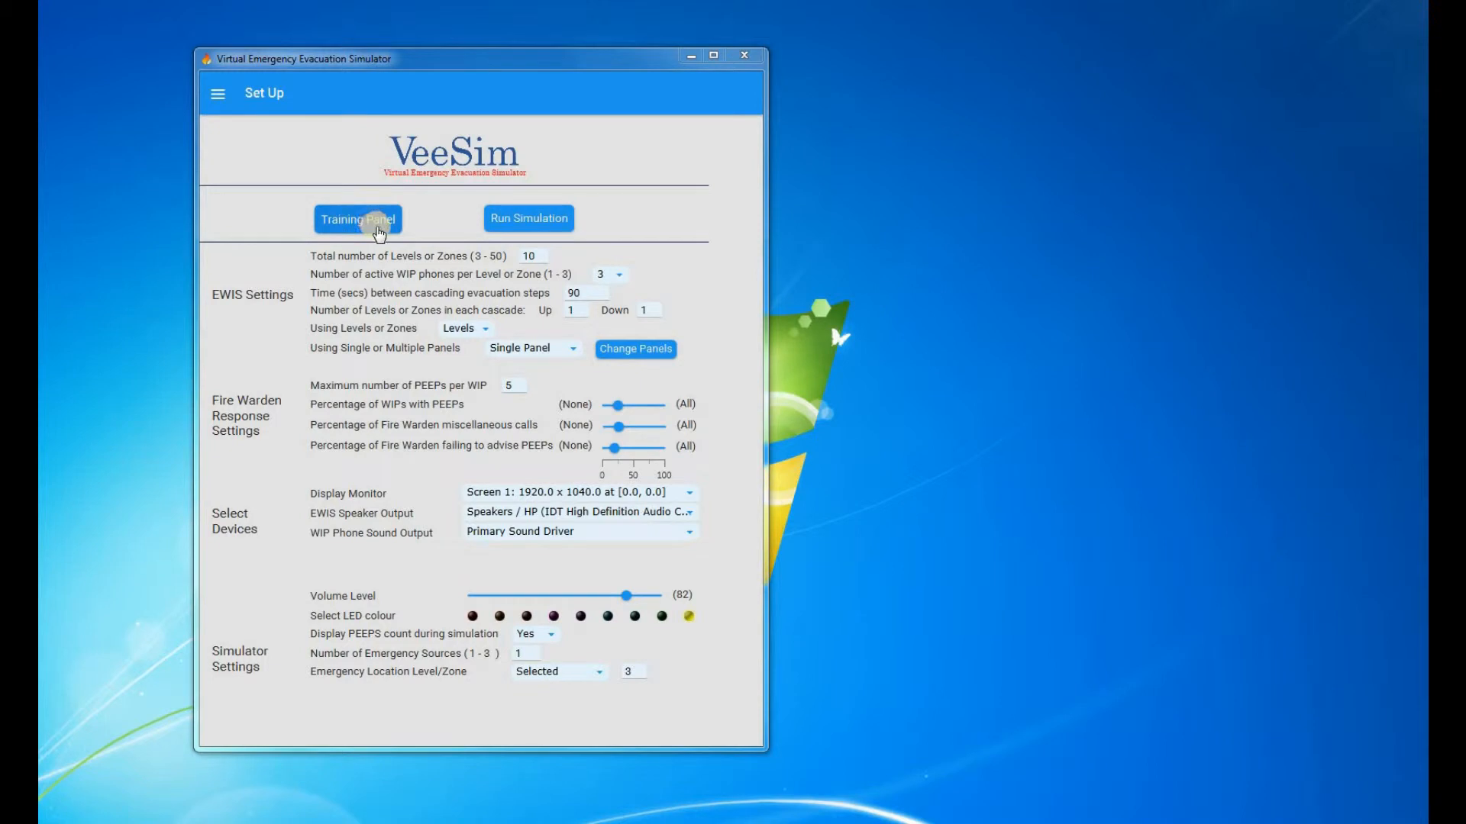
click(496, 229)
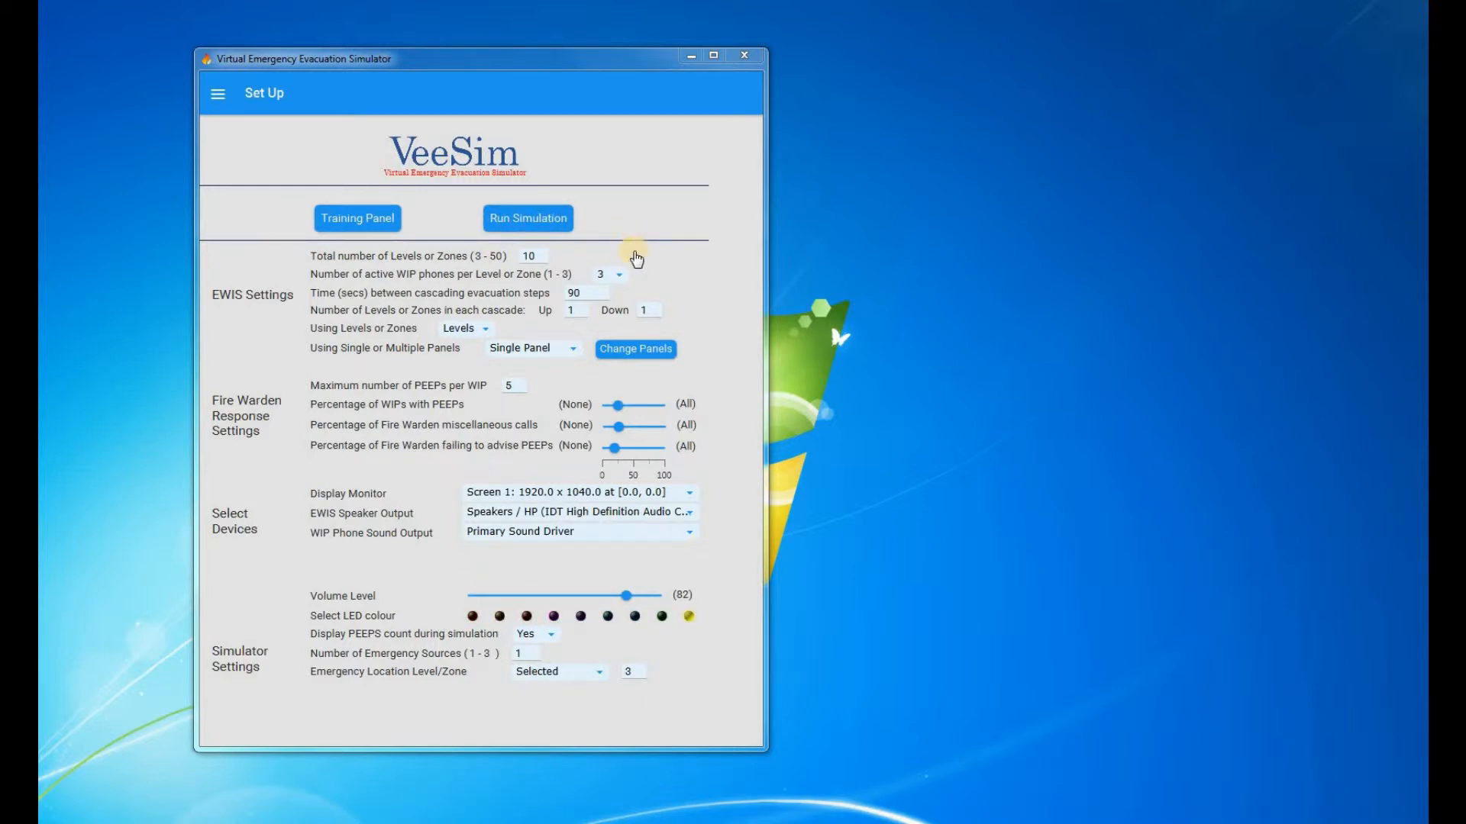
Step: Try a total of 50 levels or zones, and set the total back to 10
double_click(532, 257)
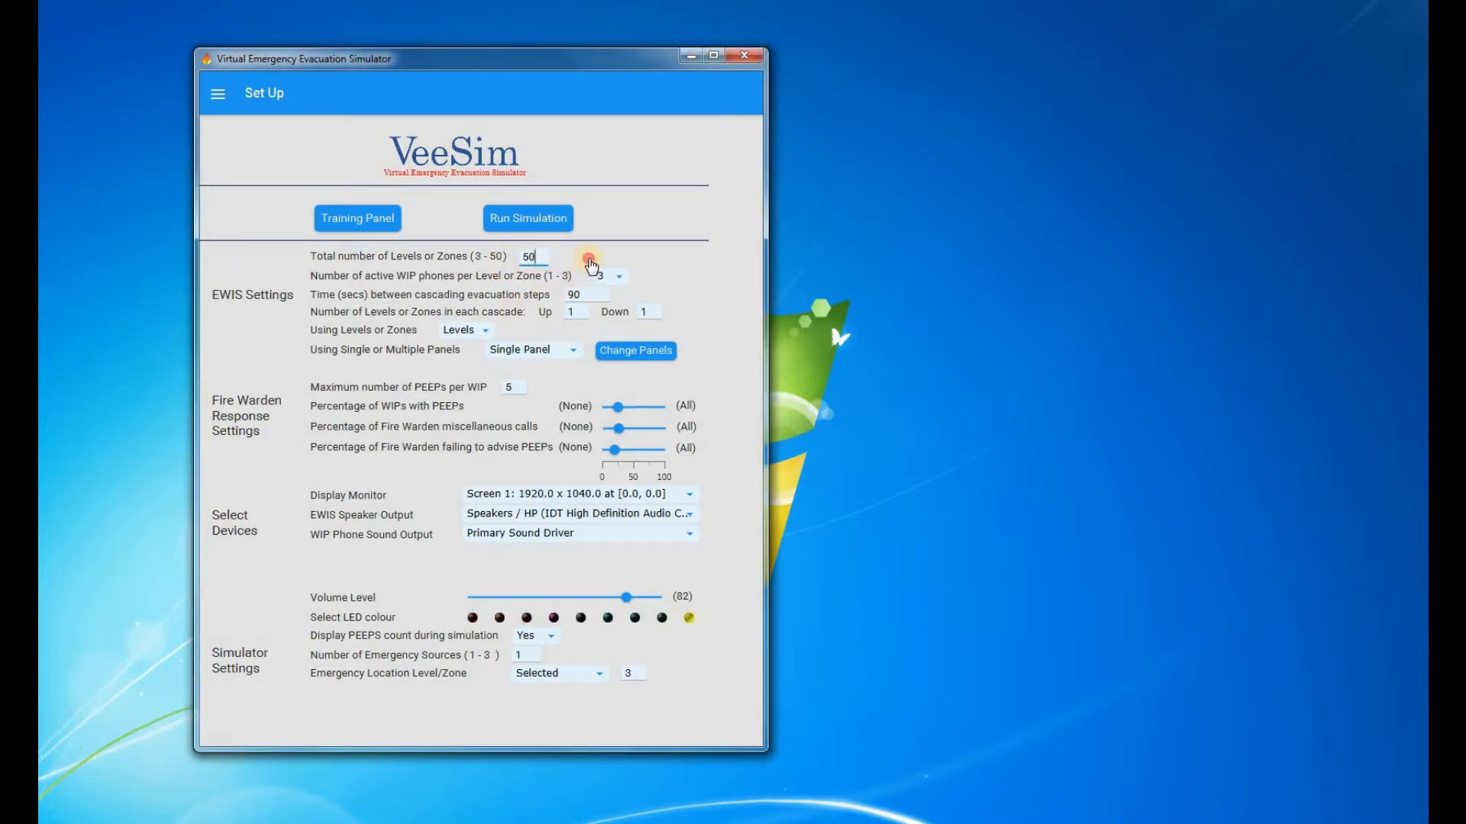
text(50)
double_click(540, 252)
text(10)
Step: Try 2 and 1 active WIP phones per level or zone, and set the number back to 3
click(616, 276)
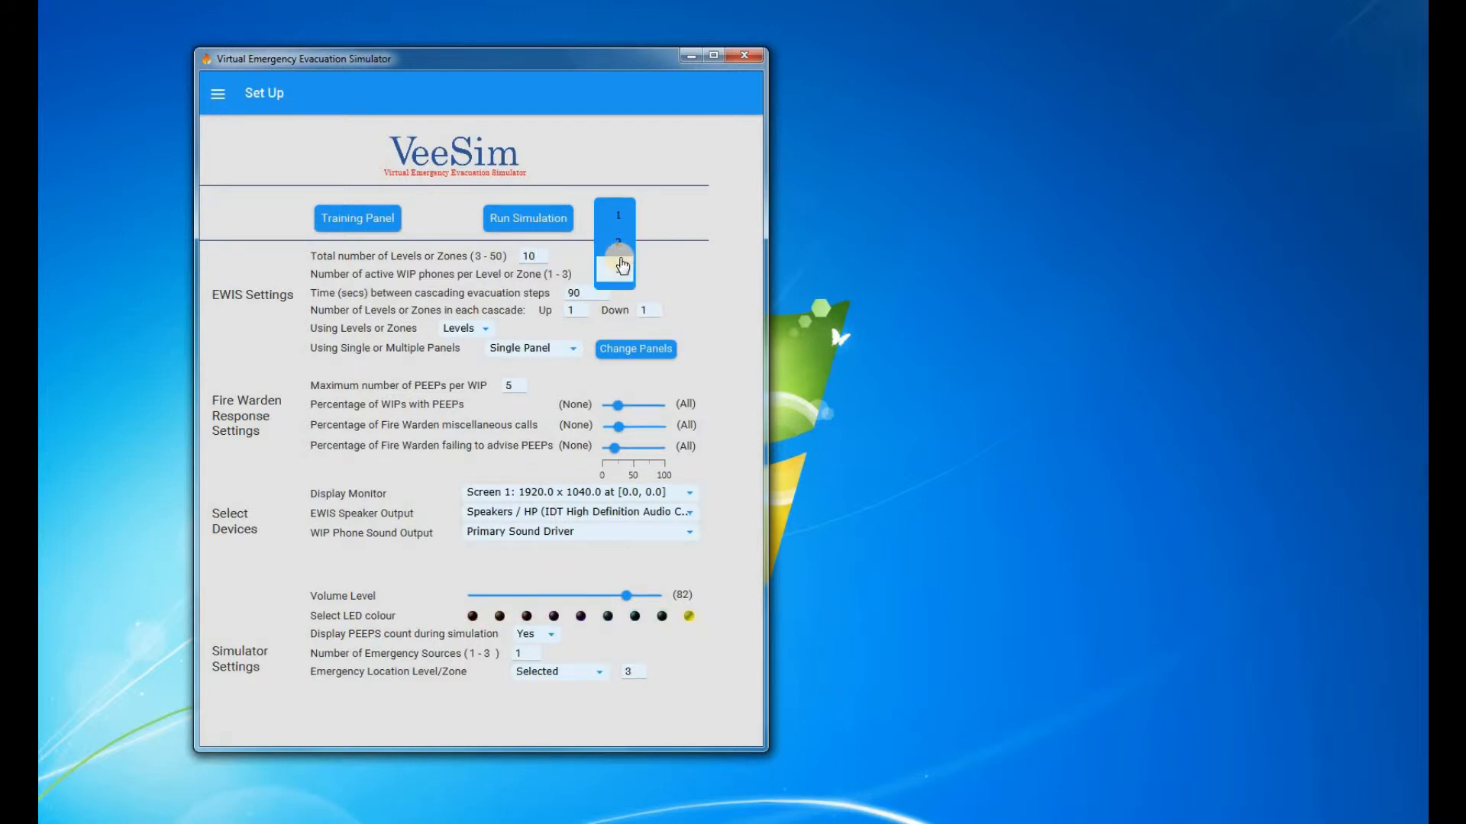
click(619, 243)
click(623, 273)
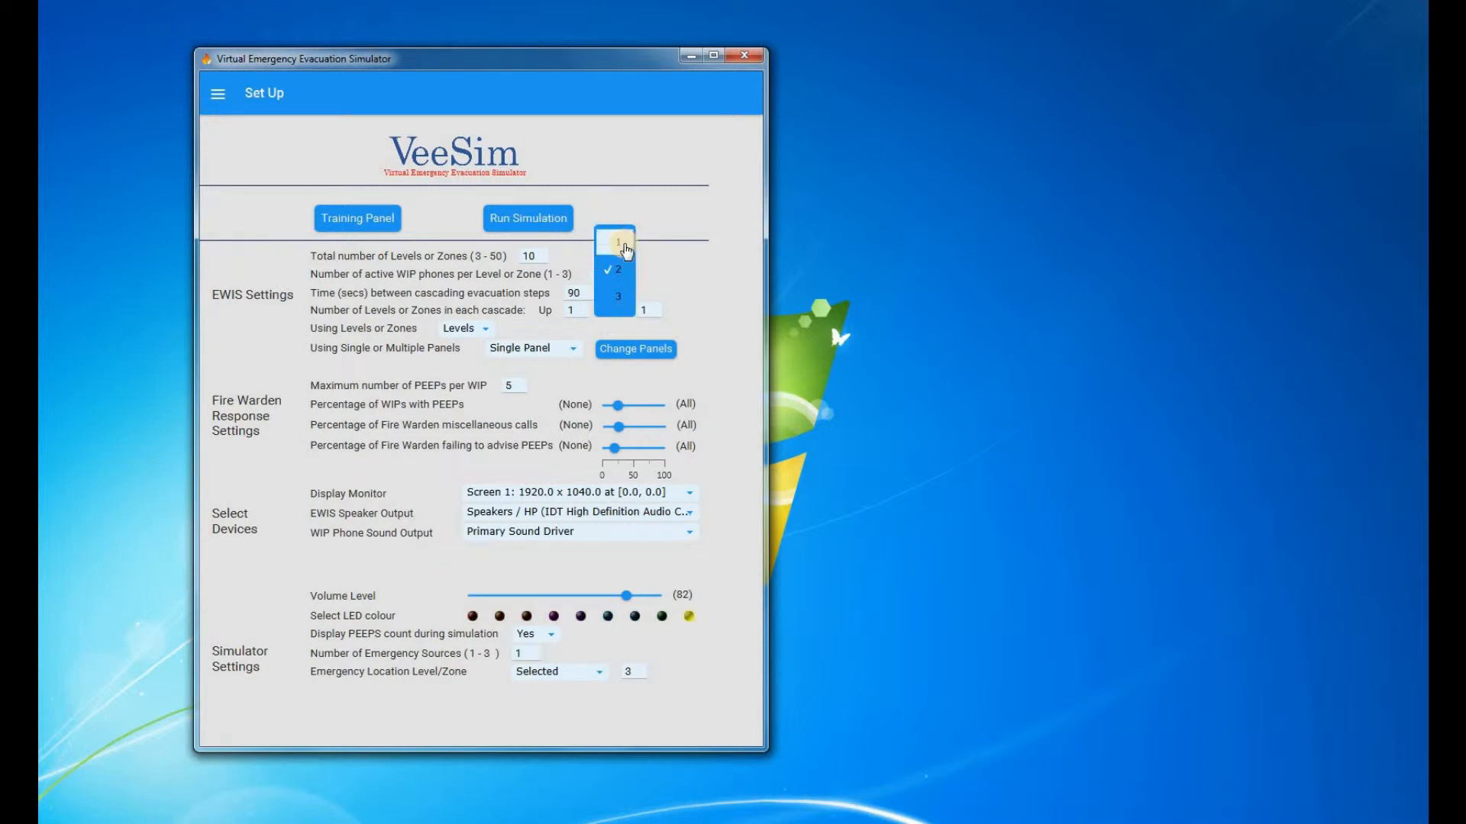
click(625, 244)
click(615, 273)
click(619, 327)
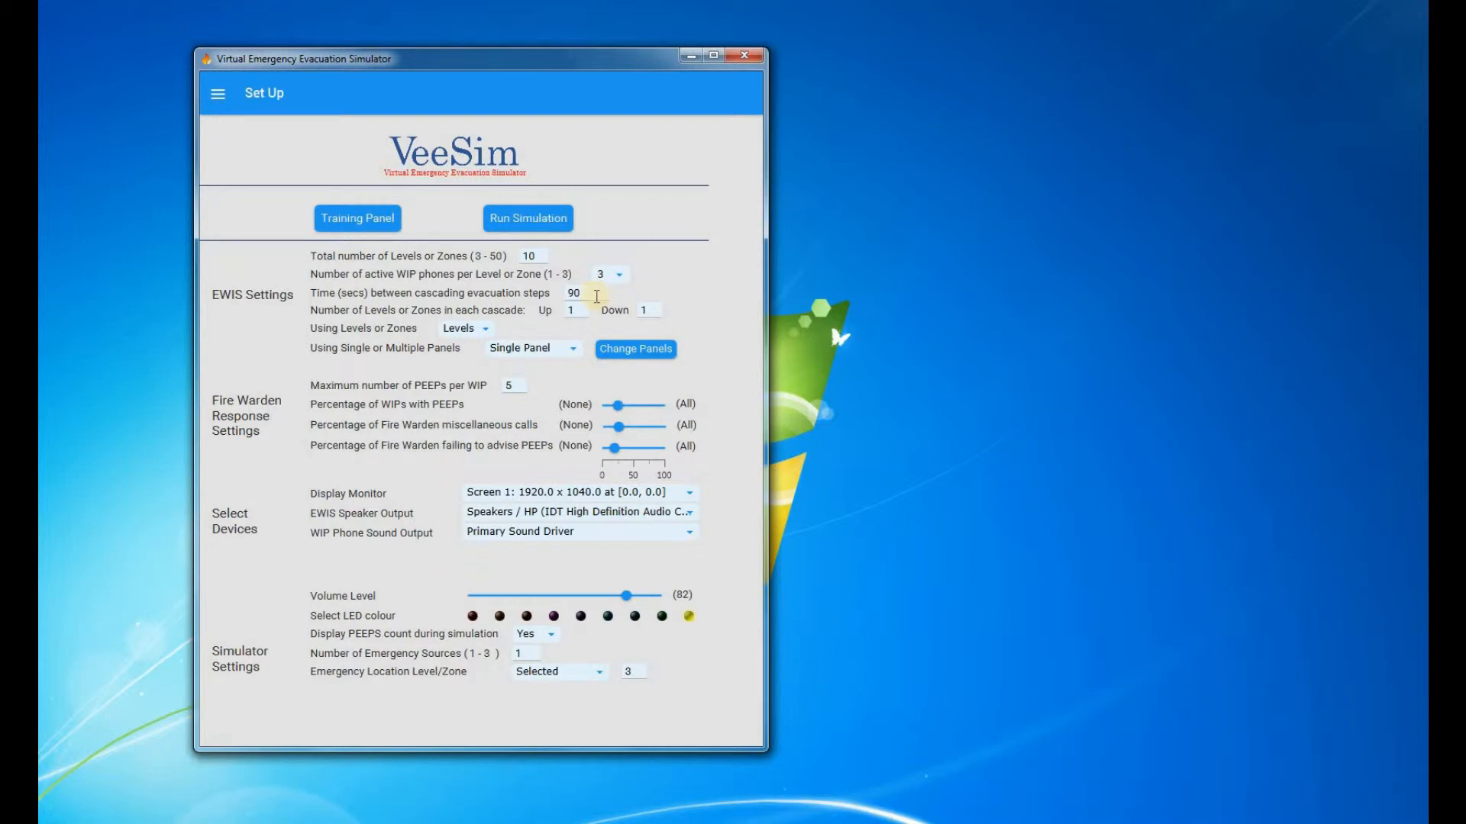
Step: Set the time between cascading evacuation steps to 120 seconds after trying 300 seconds
drag(592, 295, 536, 298)
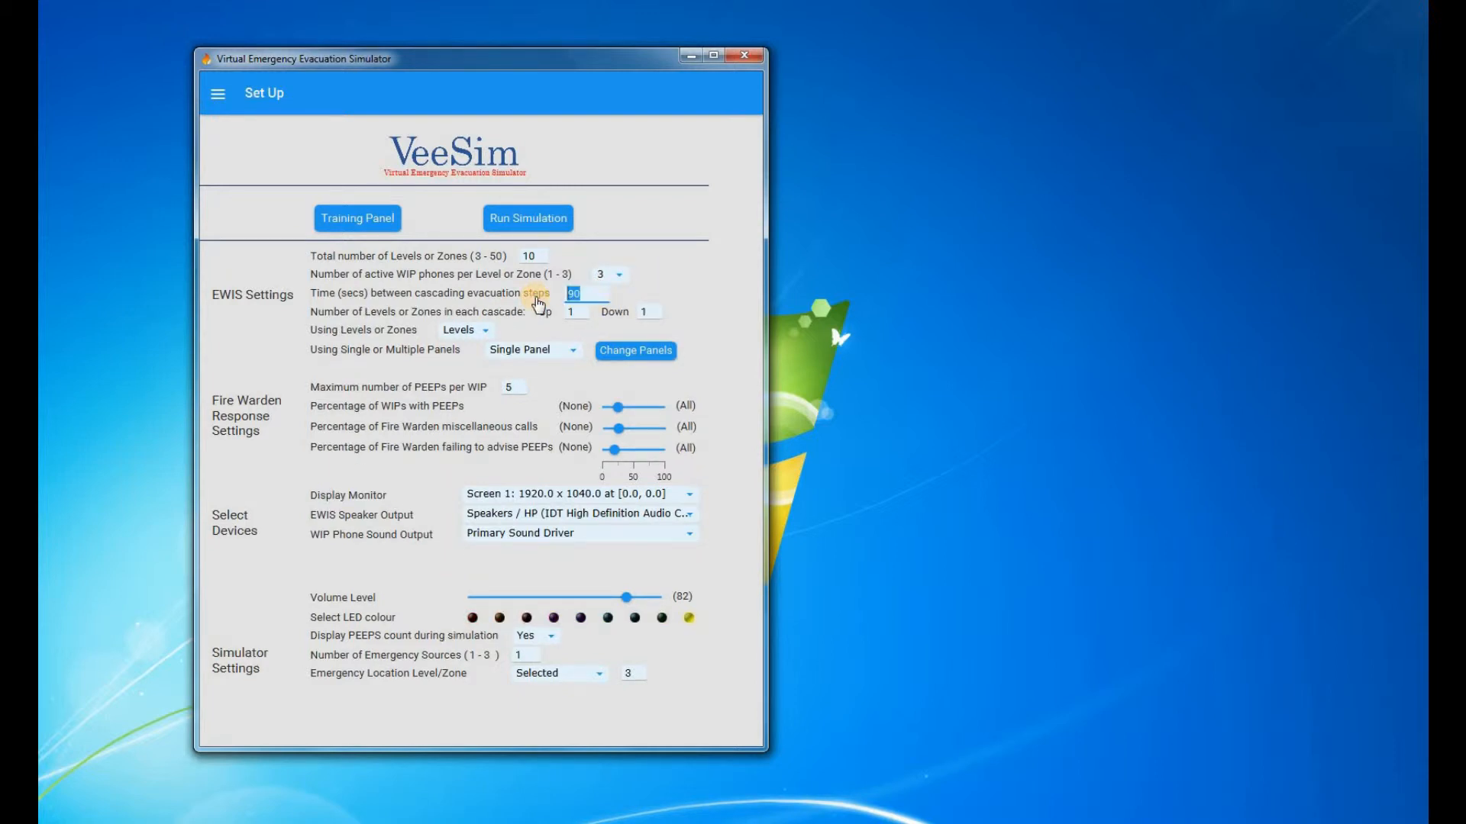
text(120)
drag(604, 309, 543, 304)
text(300)
drag(604, 304, 537, 304)
text(120)
Step: Set each evacuation cascade to 2 up and 1 down, and use zones instead of levels
drag(580, 312, 549, 334)
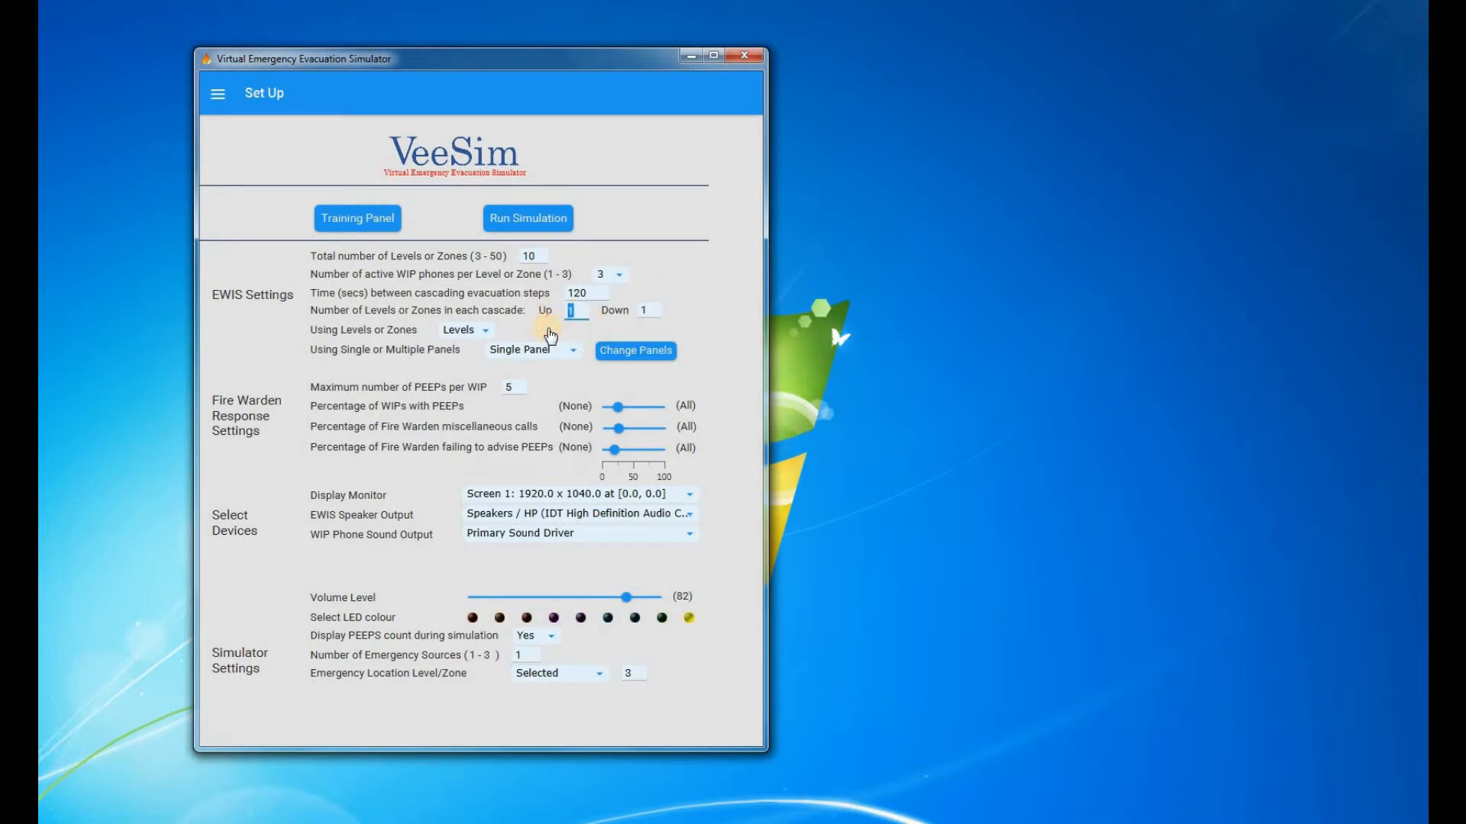
double_click(650, 309)
click(485, 332)
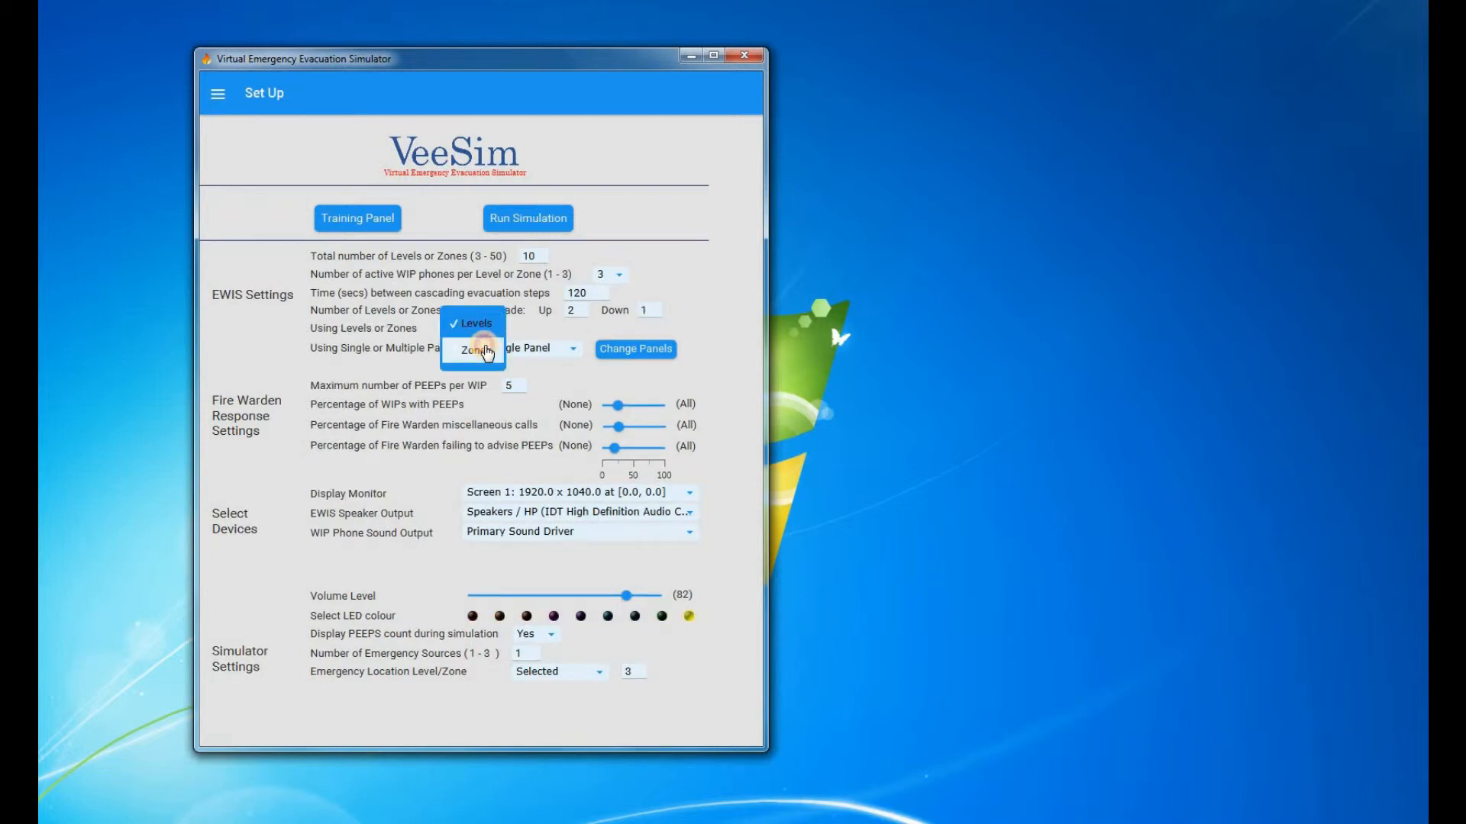
click(479, 345)
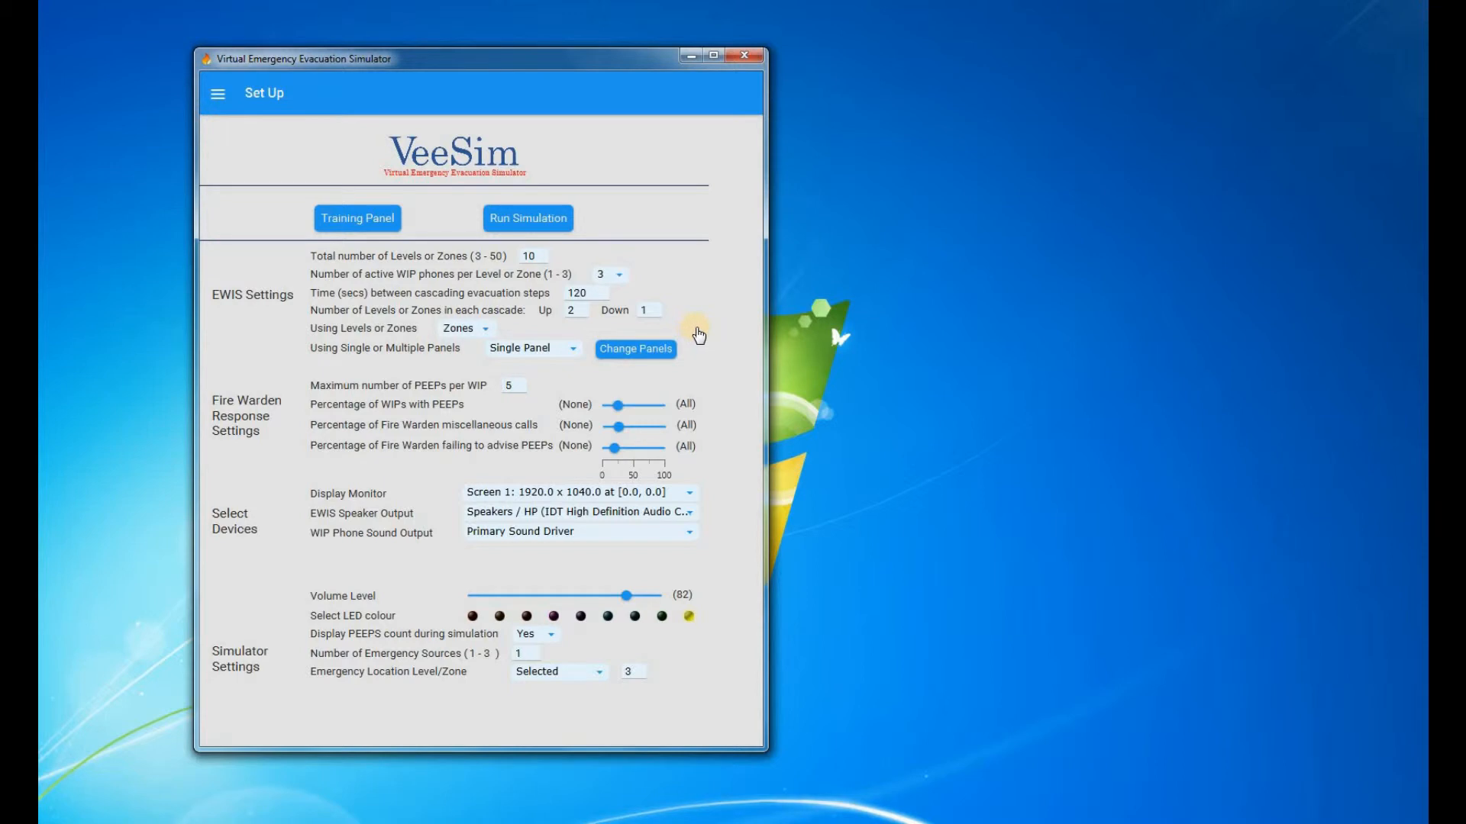
Step: Review the single and multiple panel choices, and inspect the Windows screen resolution settings without changing them
click(572, 347)
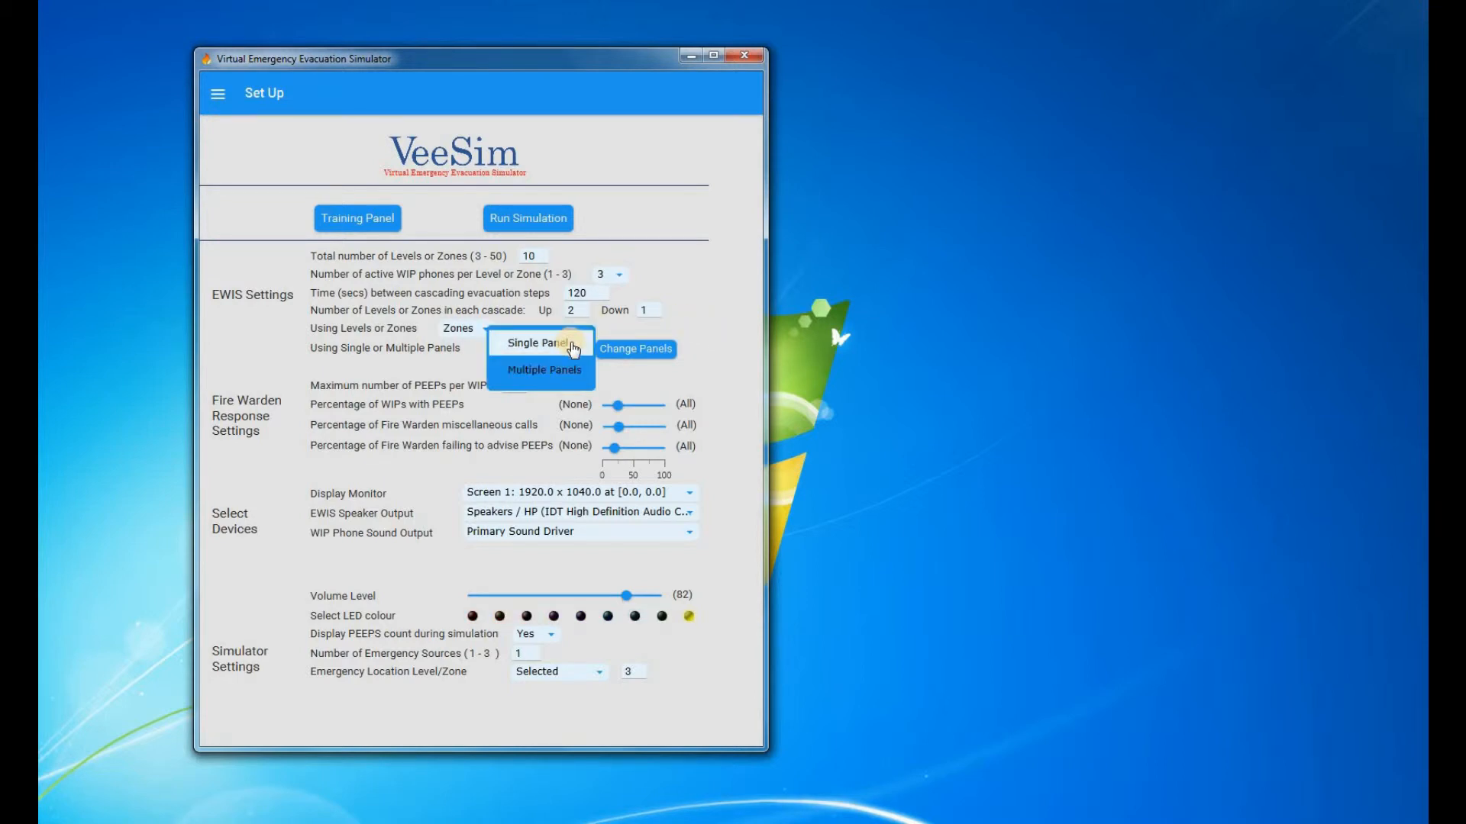
click(572, 347)
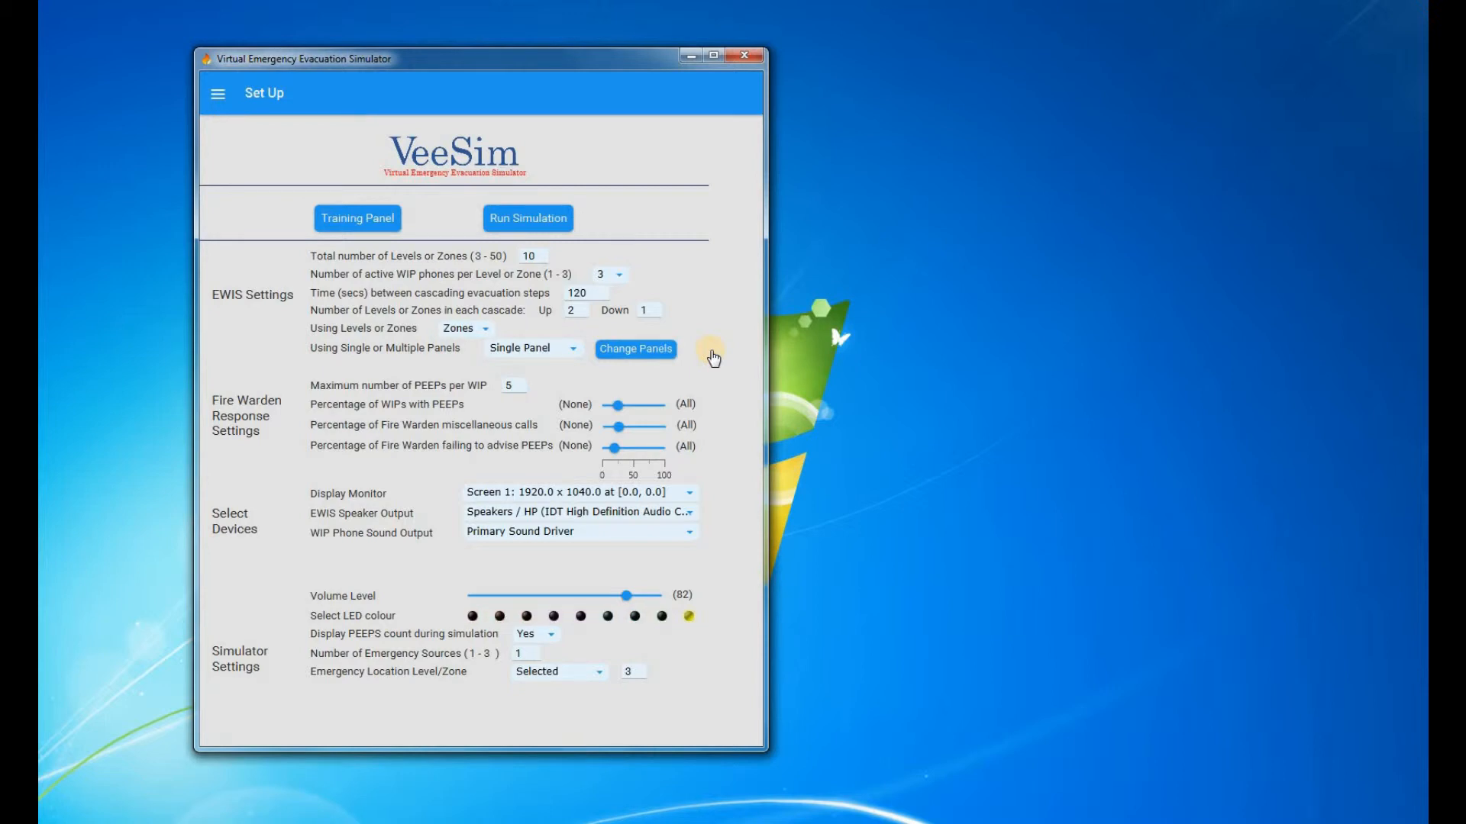
right_click(829, 336)
click(879, 534)
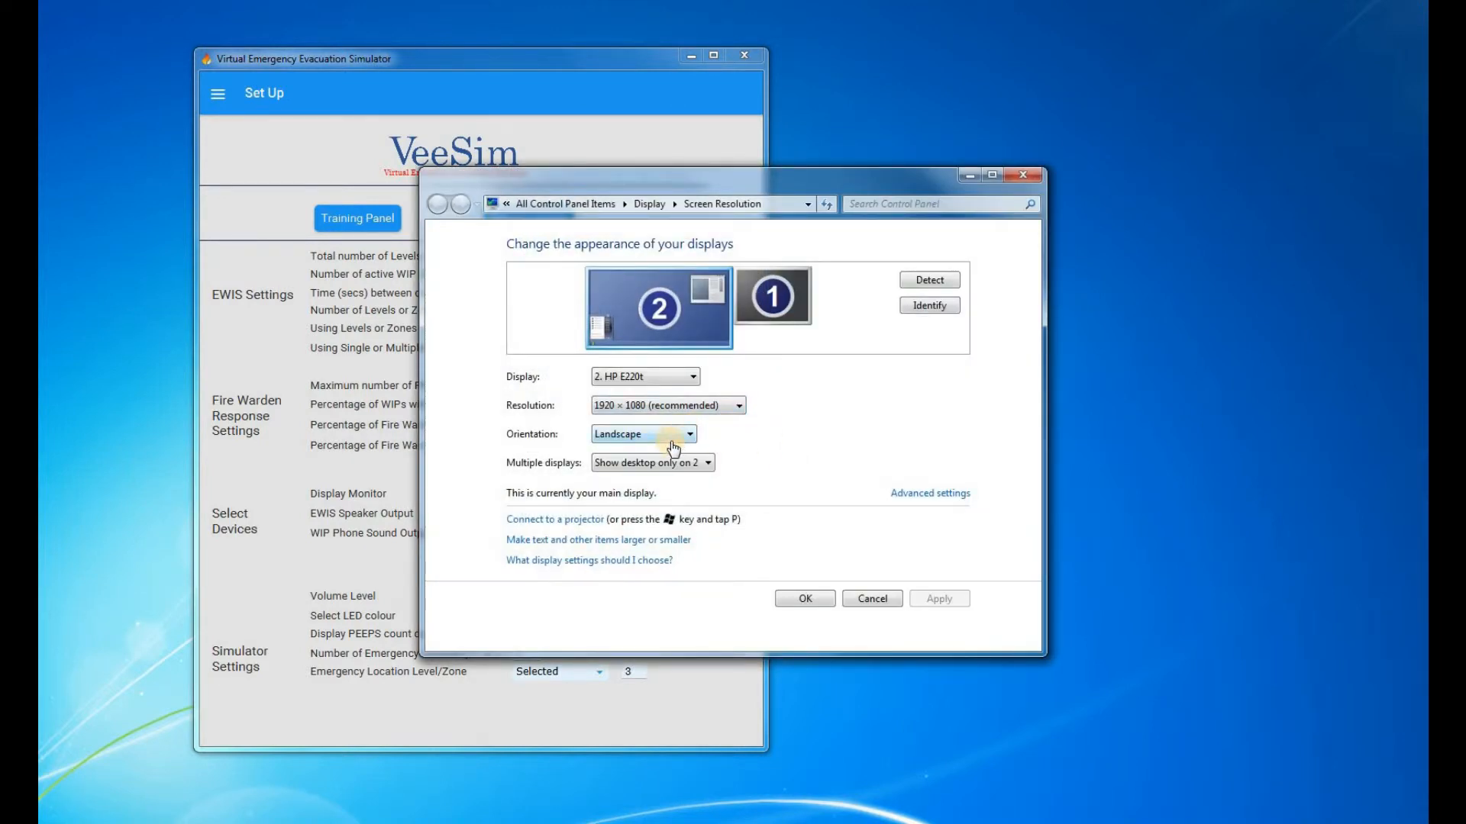
click(872, 600)
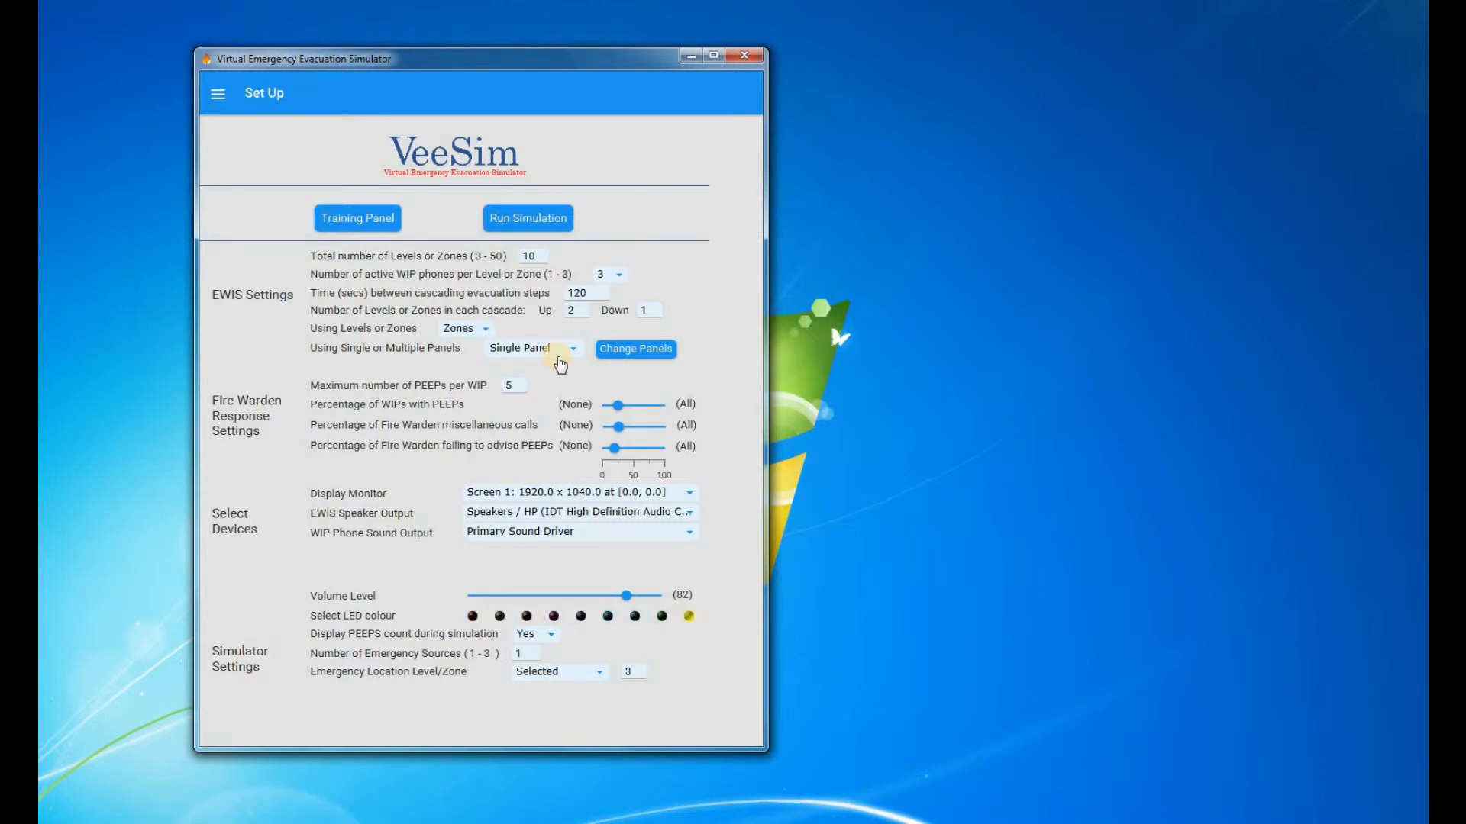
Step: Preview the training panel with 10 zones on a single panel, and return to the setup
double_click(530, 256)
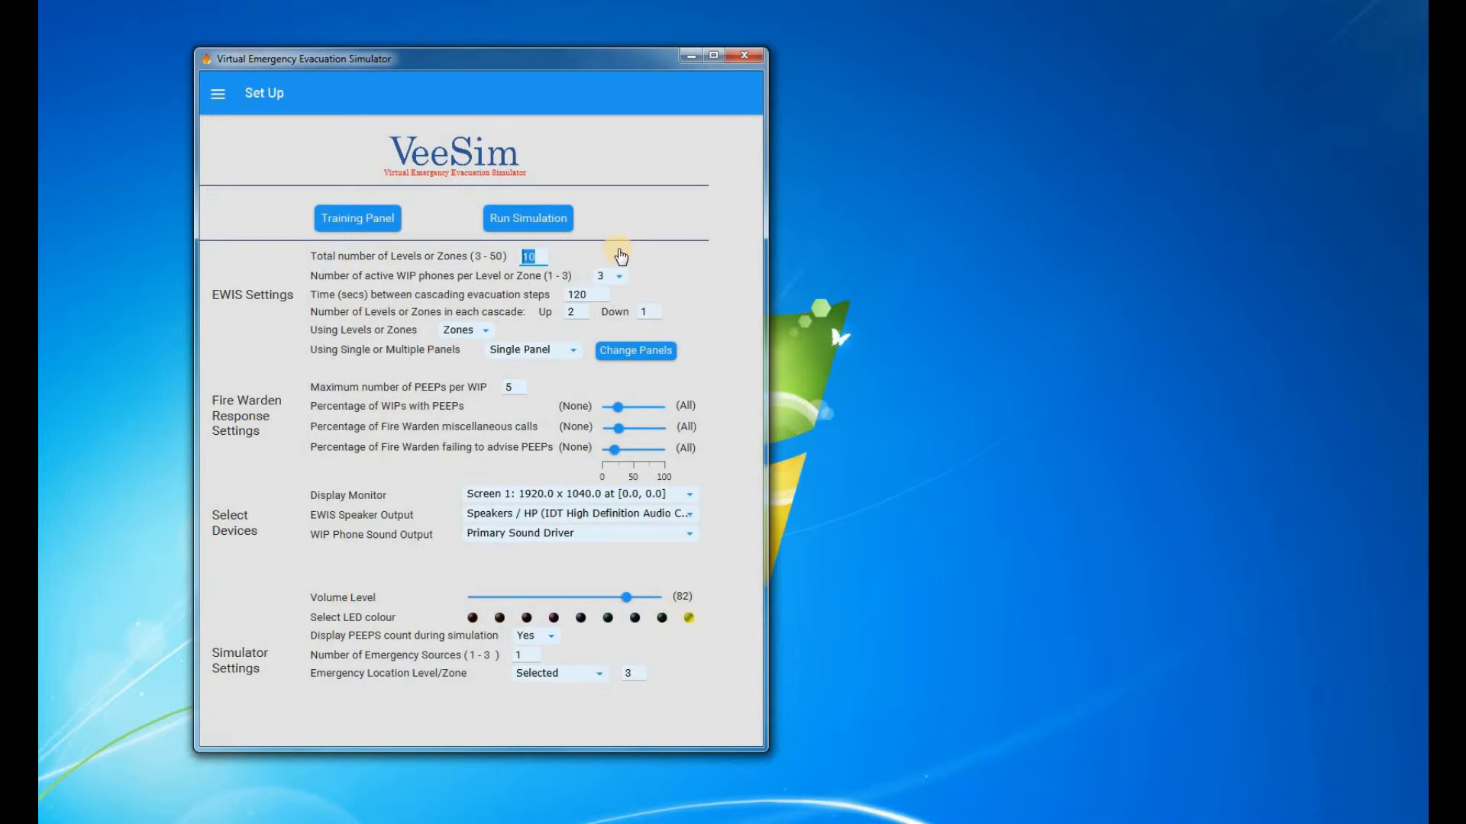
click(377, 221)
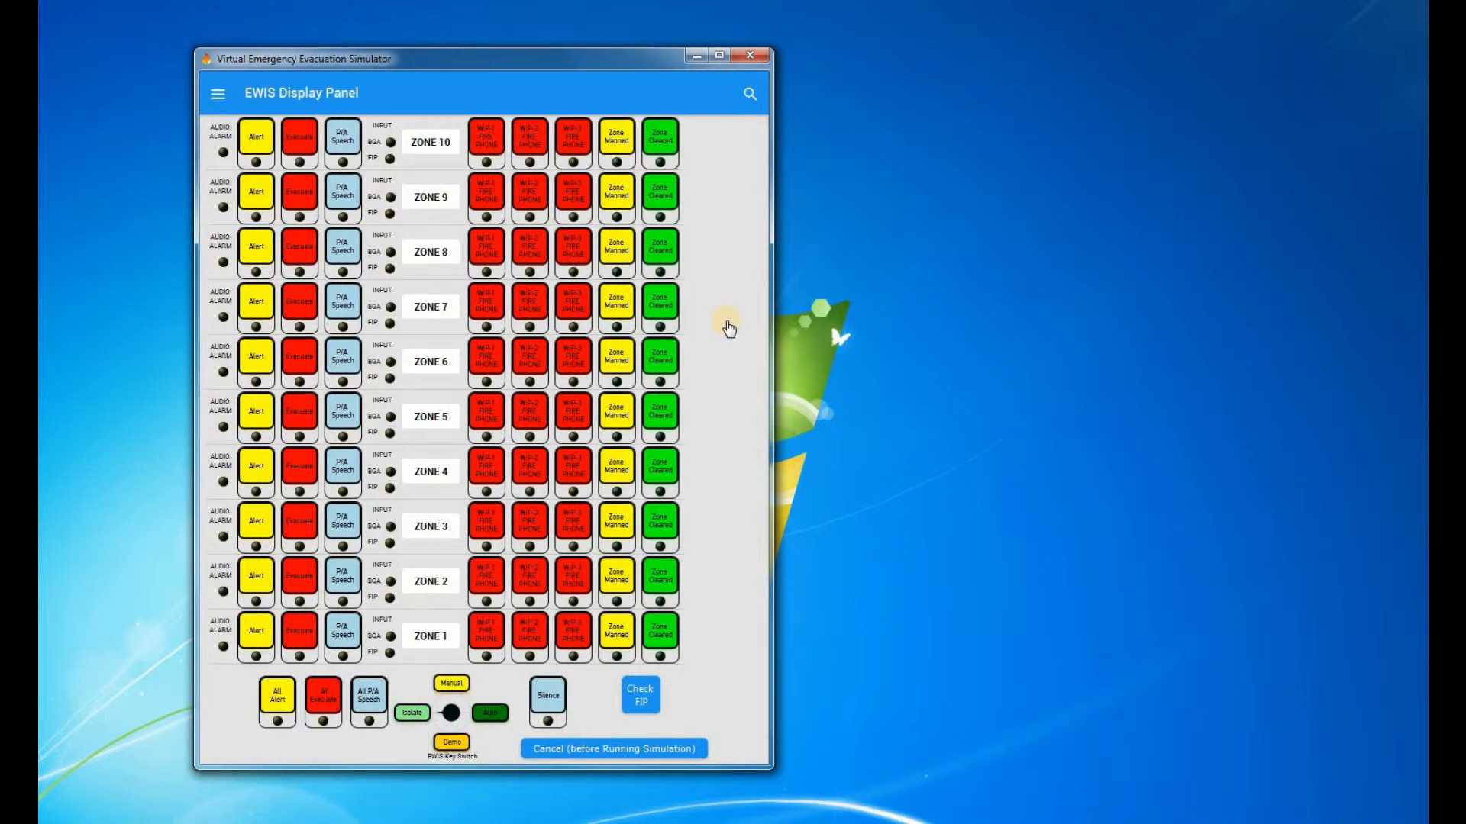
click(647, 755)
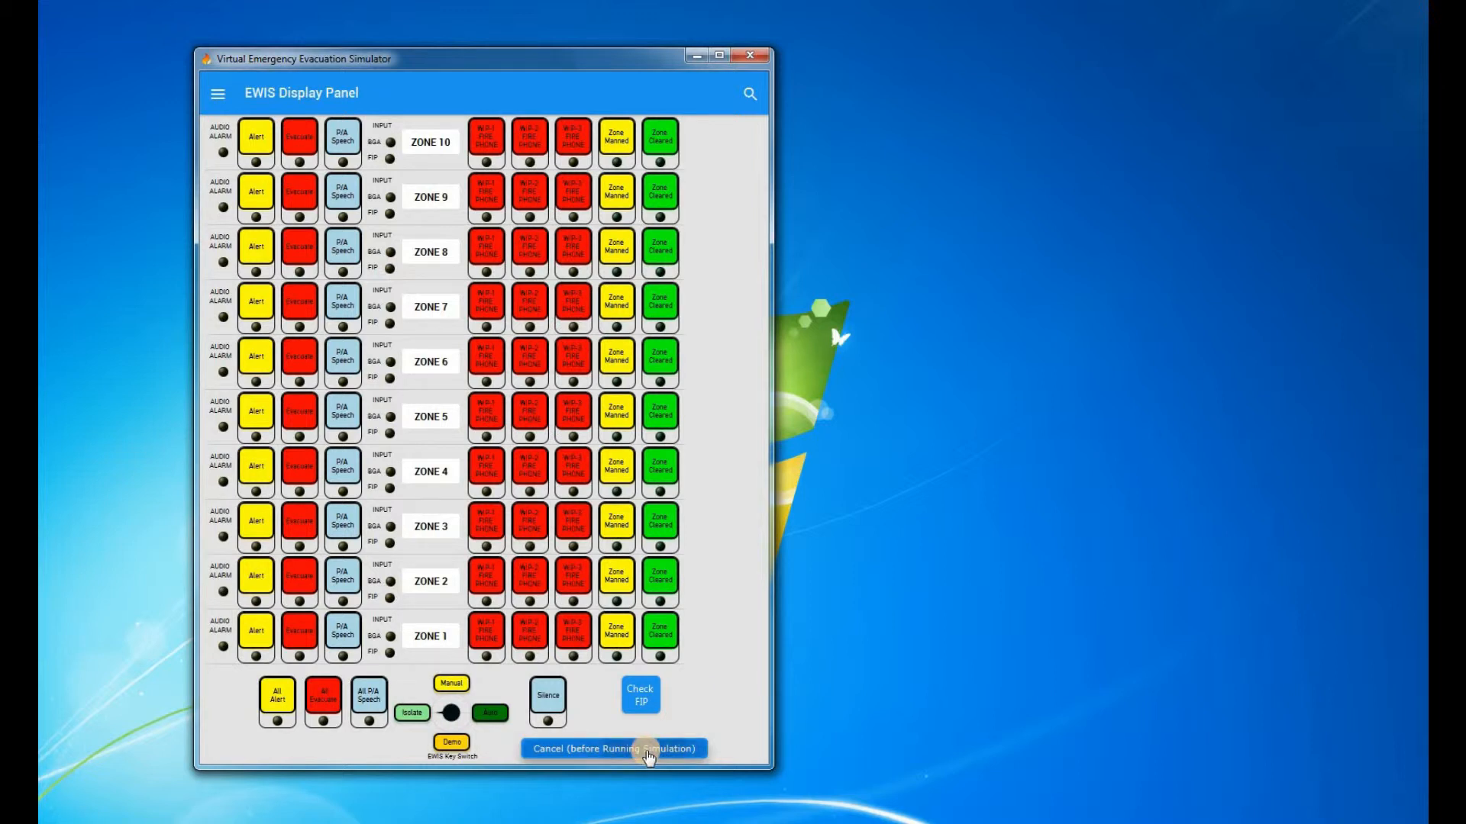
Step: Set the total number of zones to 22, and switch to multiple panels with 2 EWIS panels in the fire room
click(538, 258)
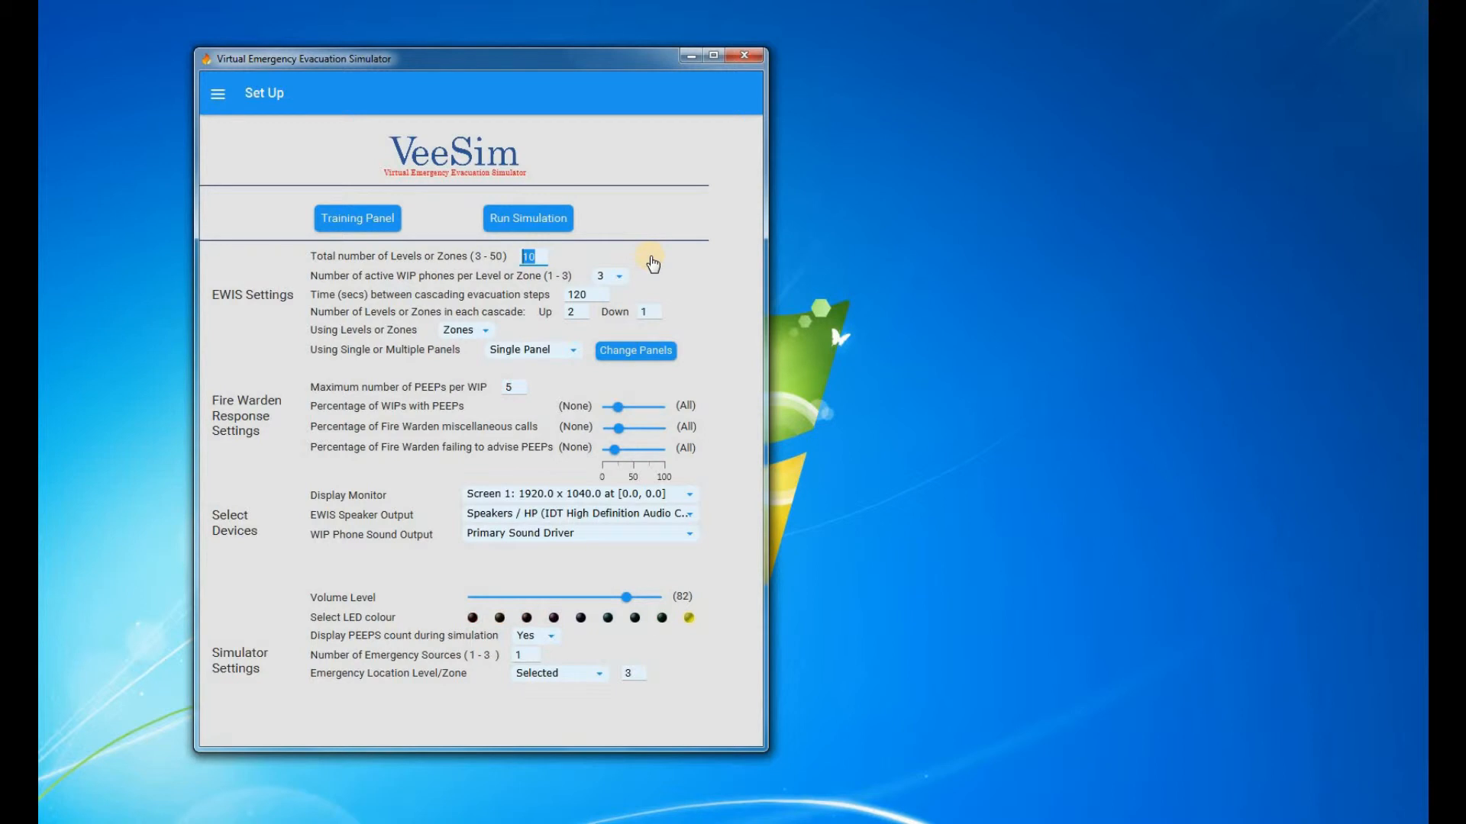
text(22)
click(571, 360)
click(574, 370)
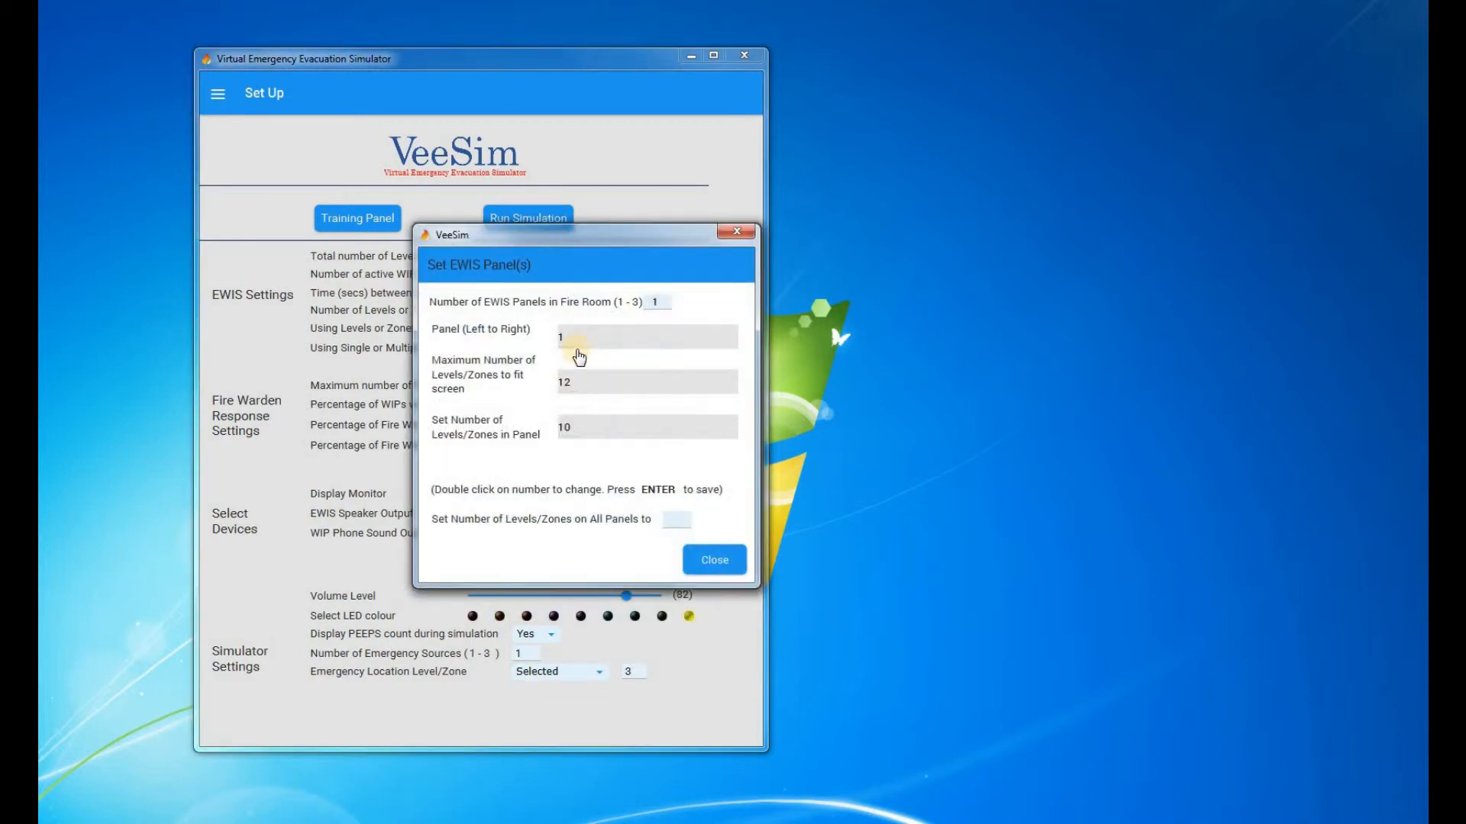
double_click(654, 302)
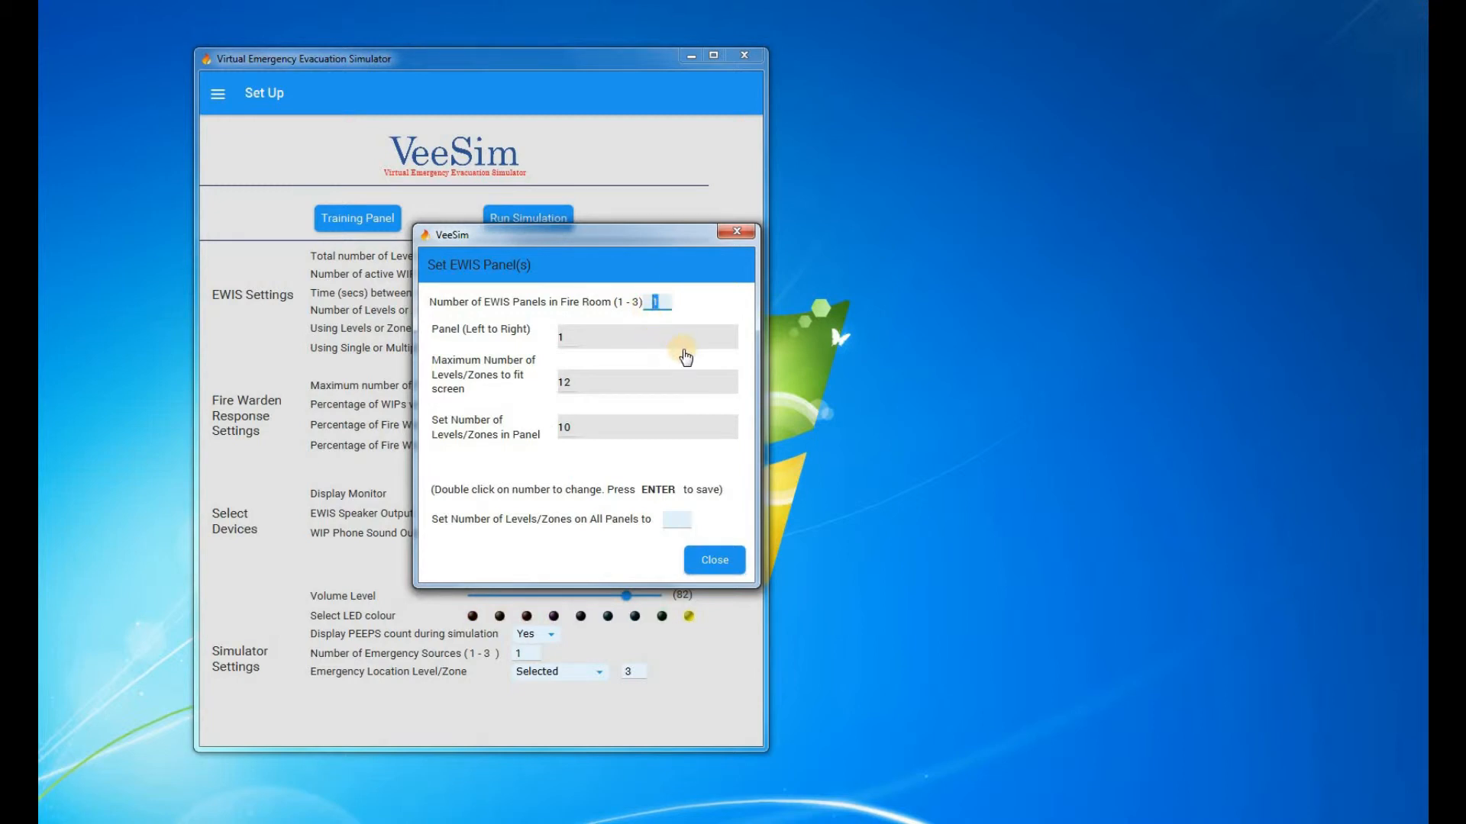
text(2)
key(Return)
key(Escape)
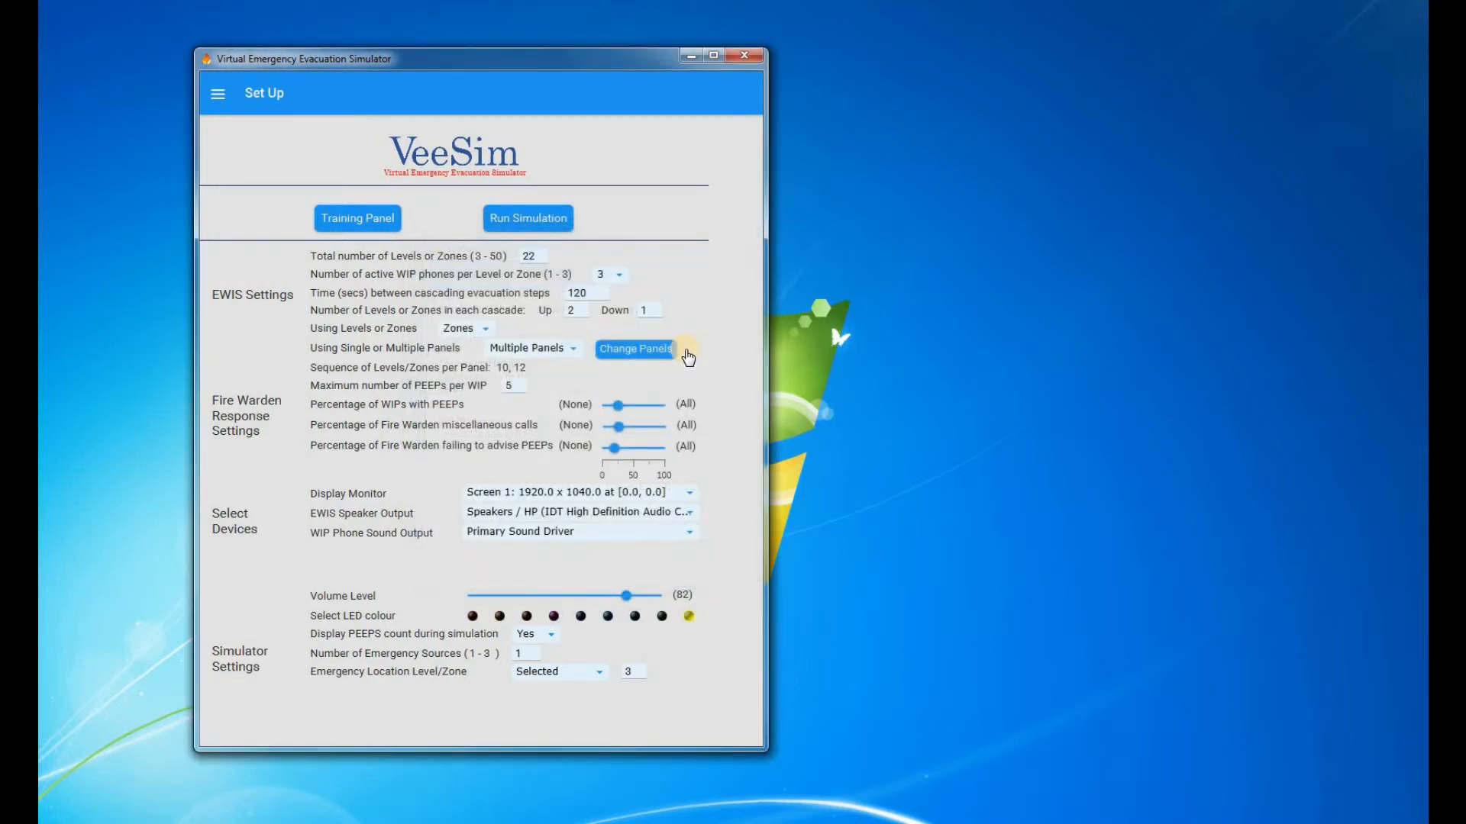
Step: Reopen the EWIS panel settings and check the number of zones assigned to panel 1 without changing it
click(560, 354)
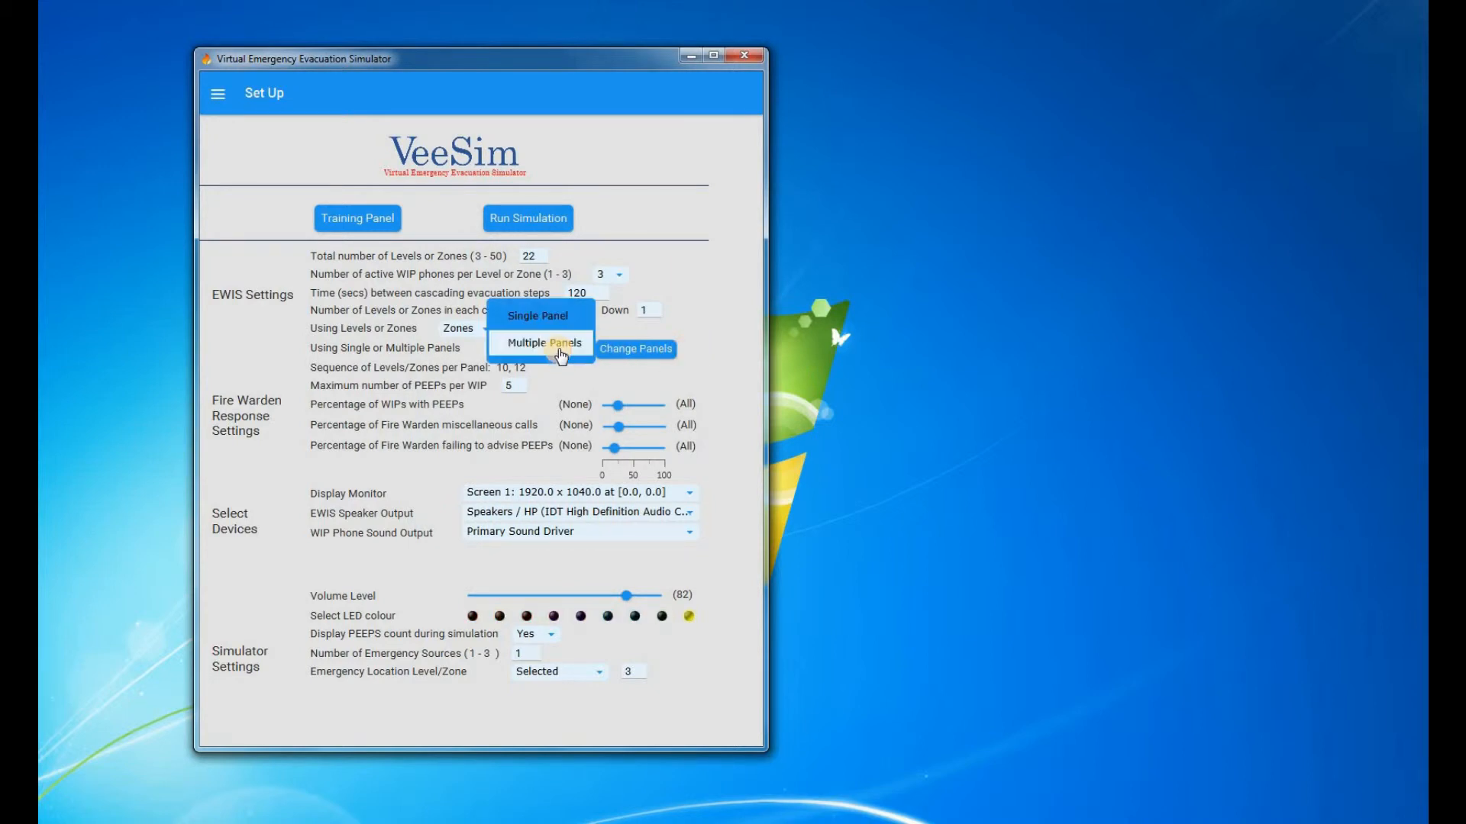
click(559, 353)
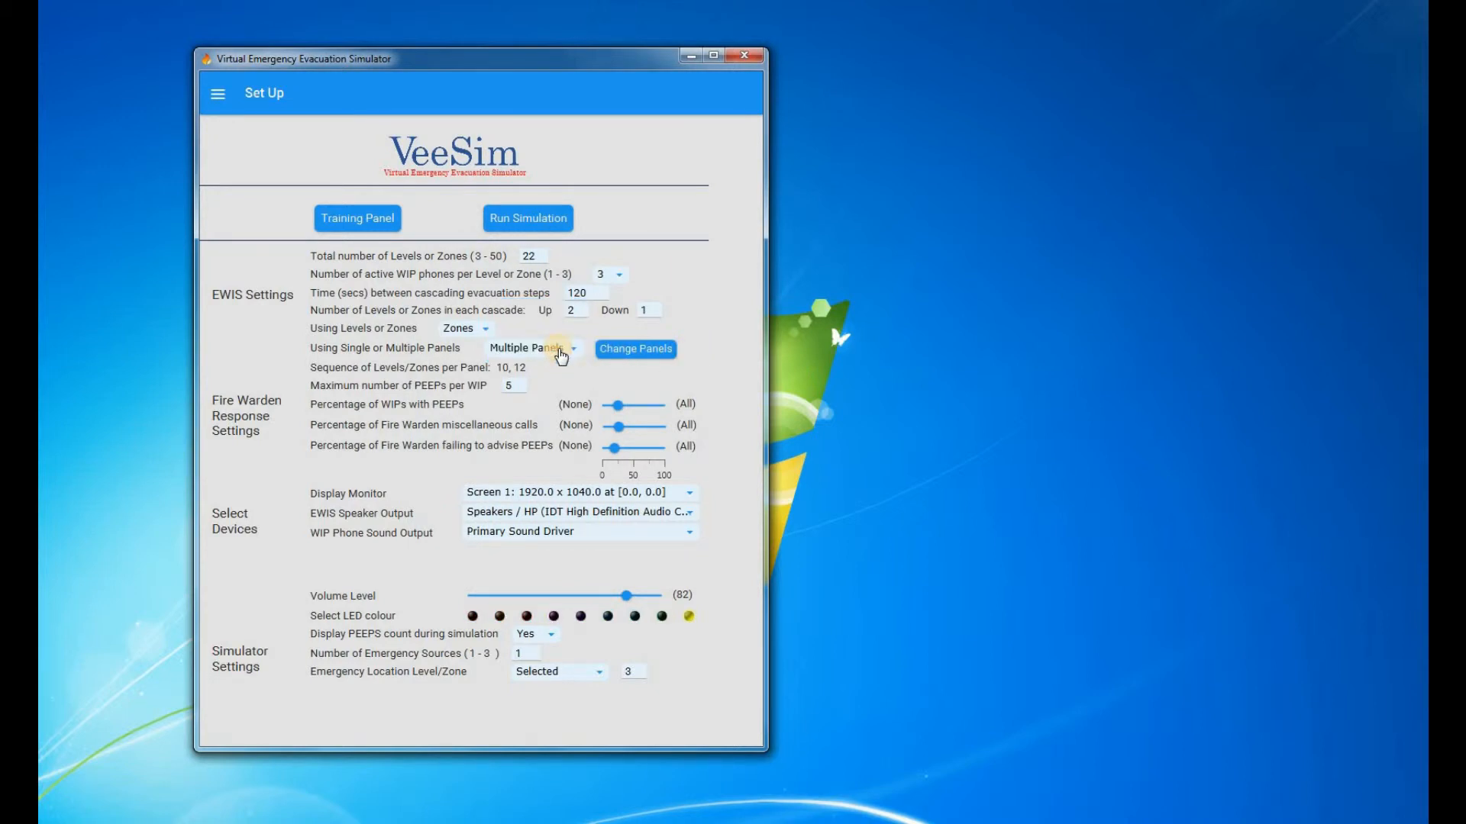
click(605, 350)
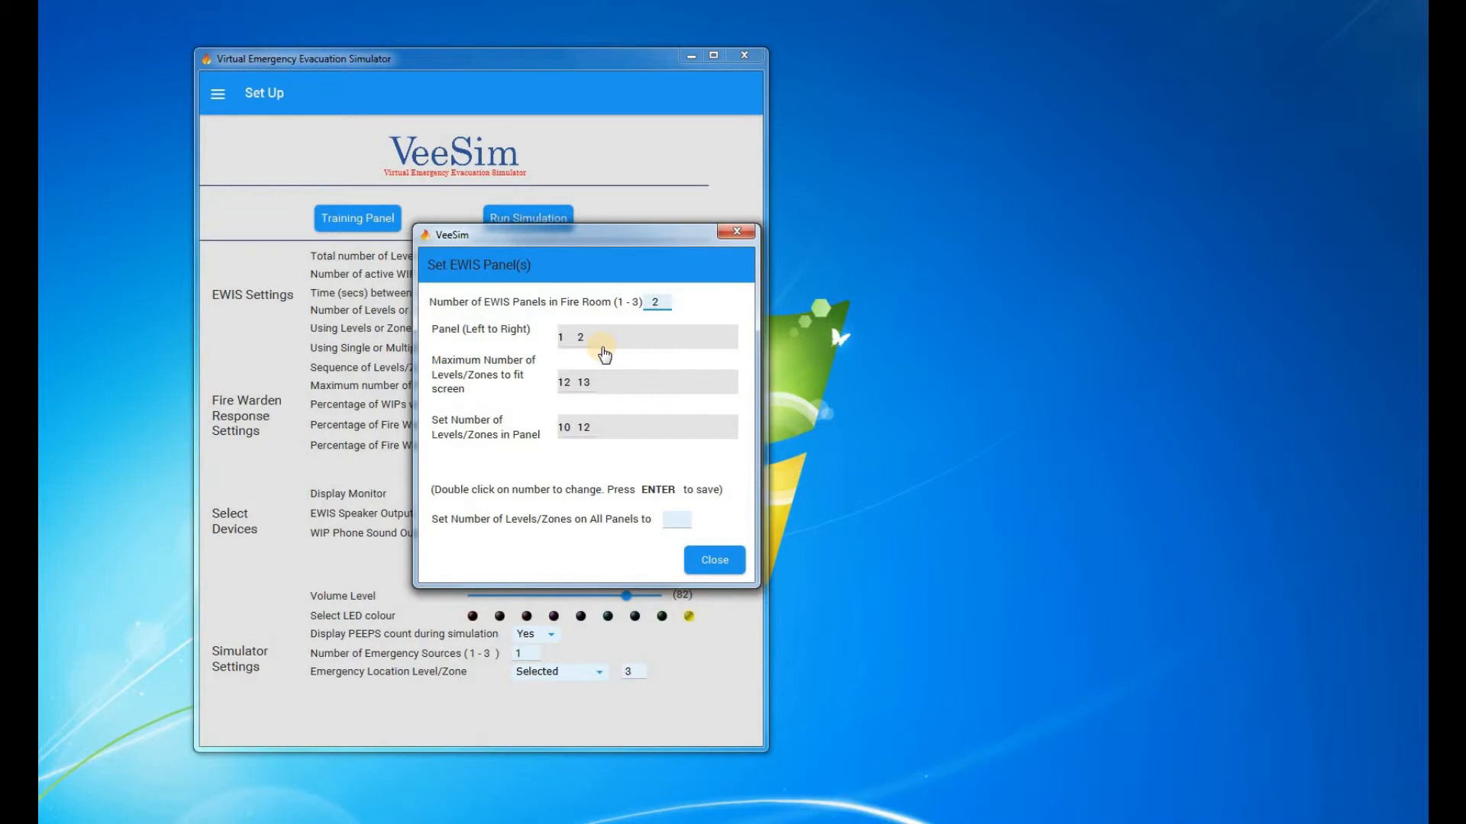
double_click(568, 428)
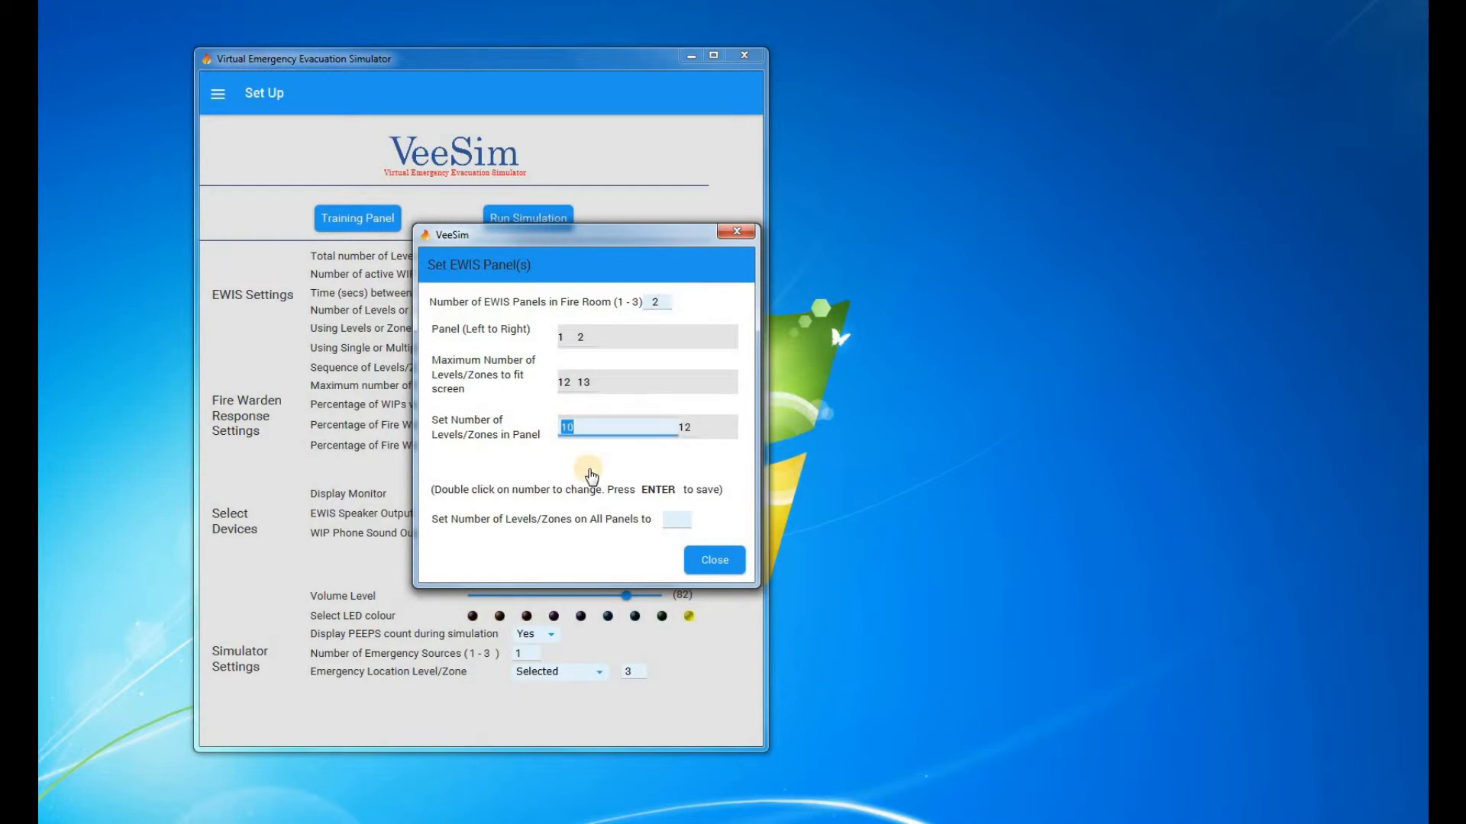
key(Return)
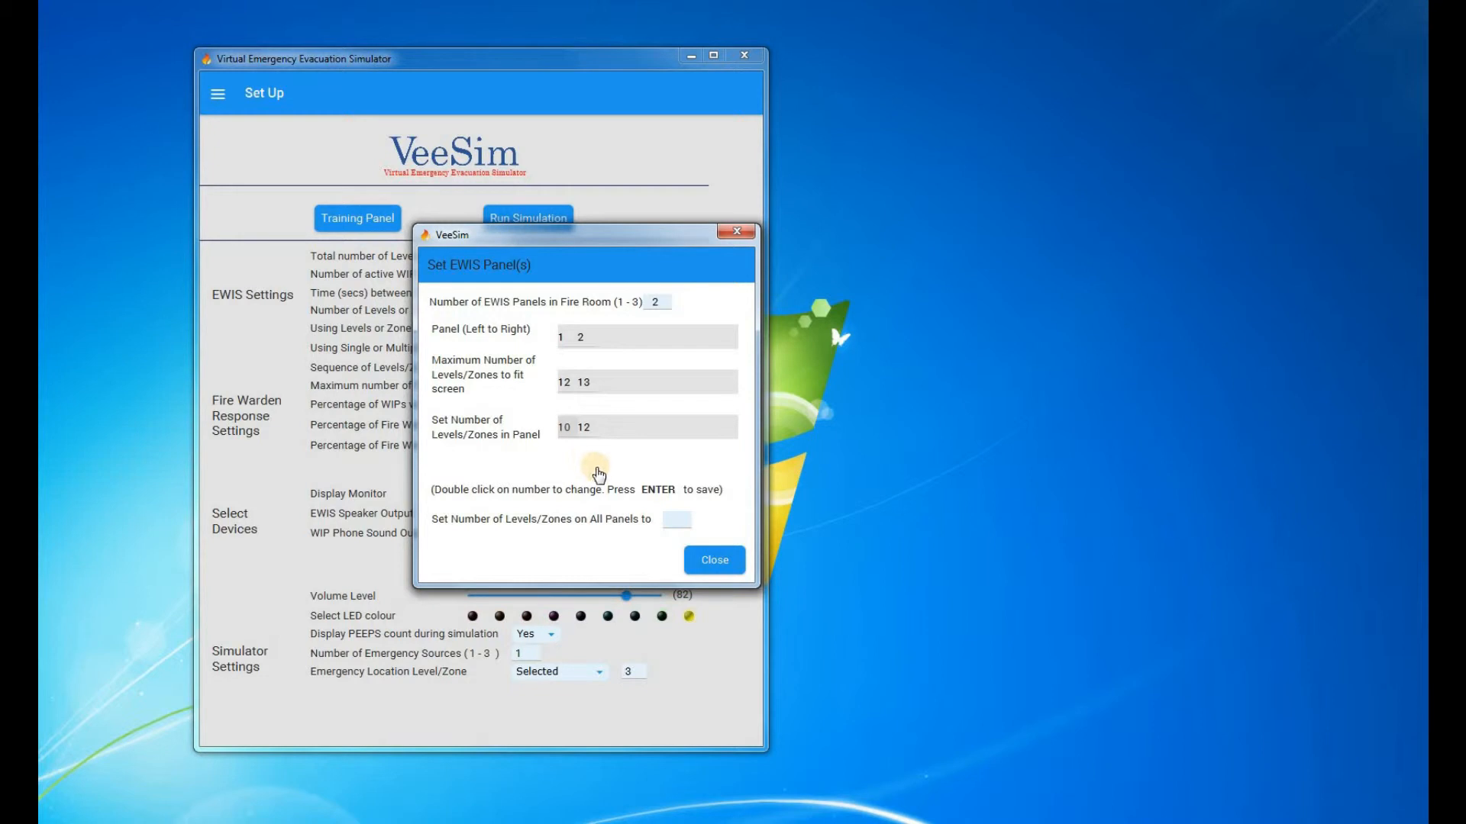
click(681, 560)
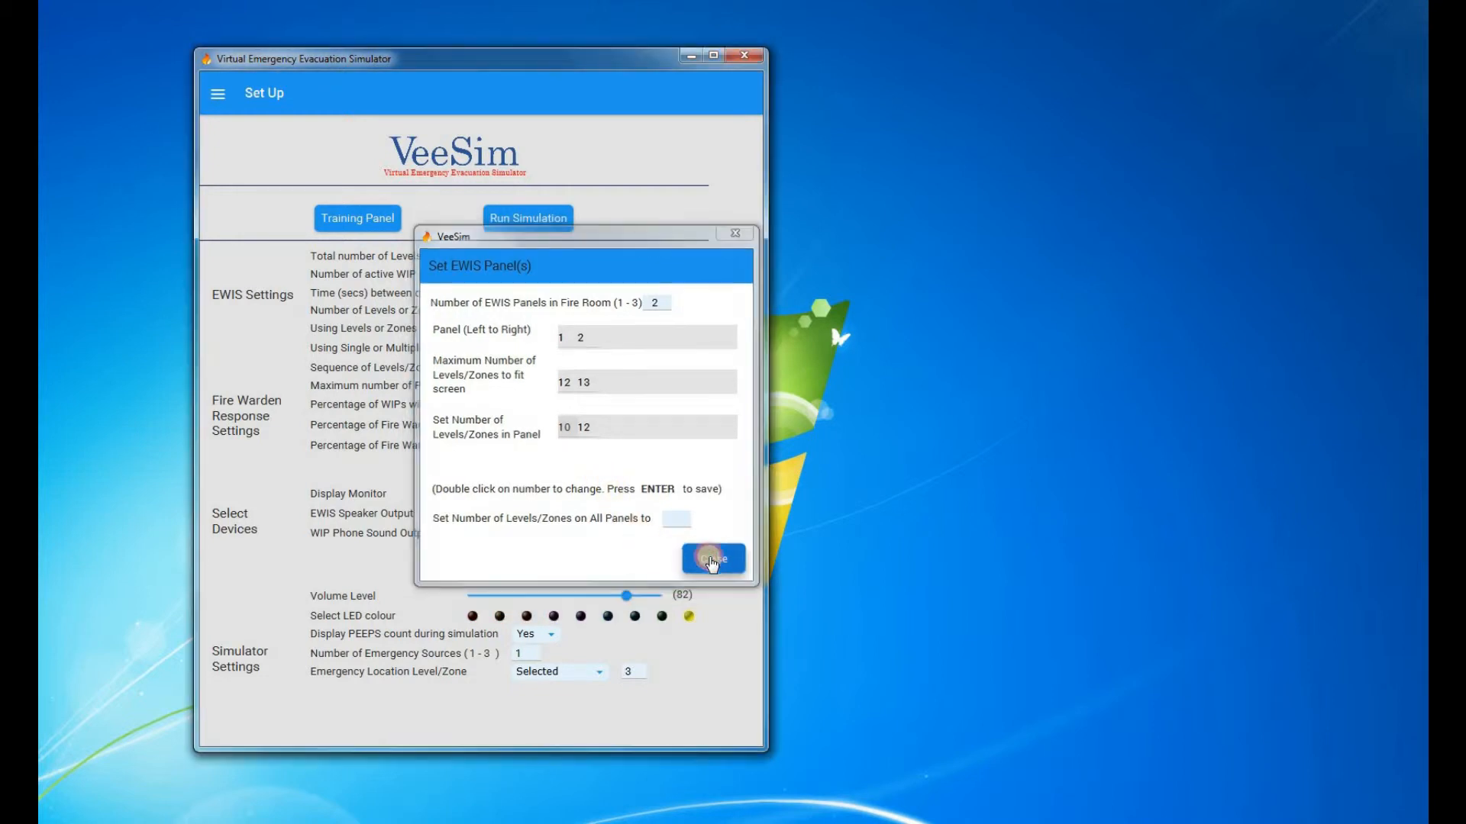
Step: Preview the training panel with 22 zones spread over two panels, and return to the setup
click(384, 229)
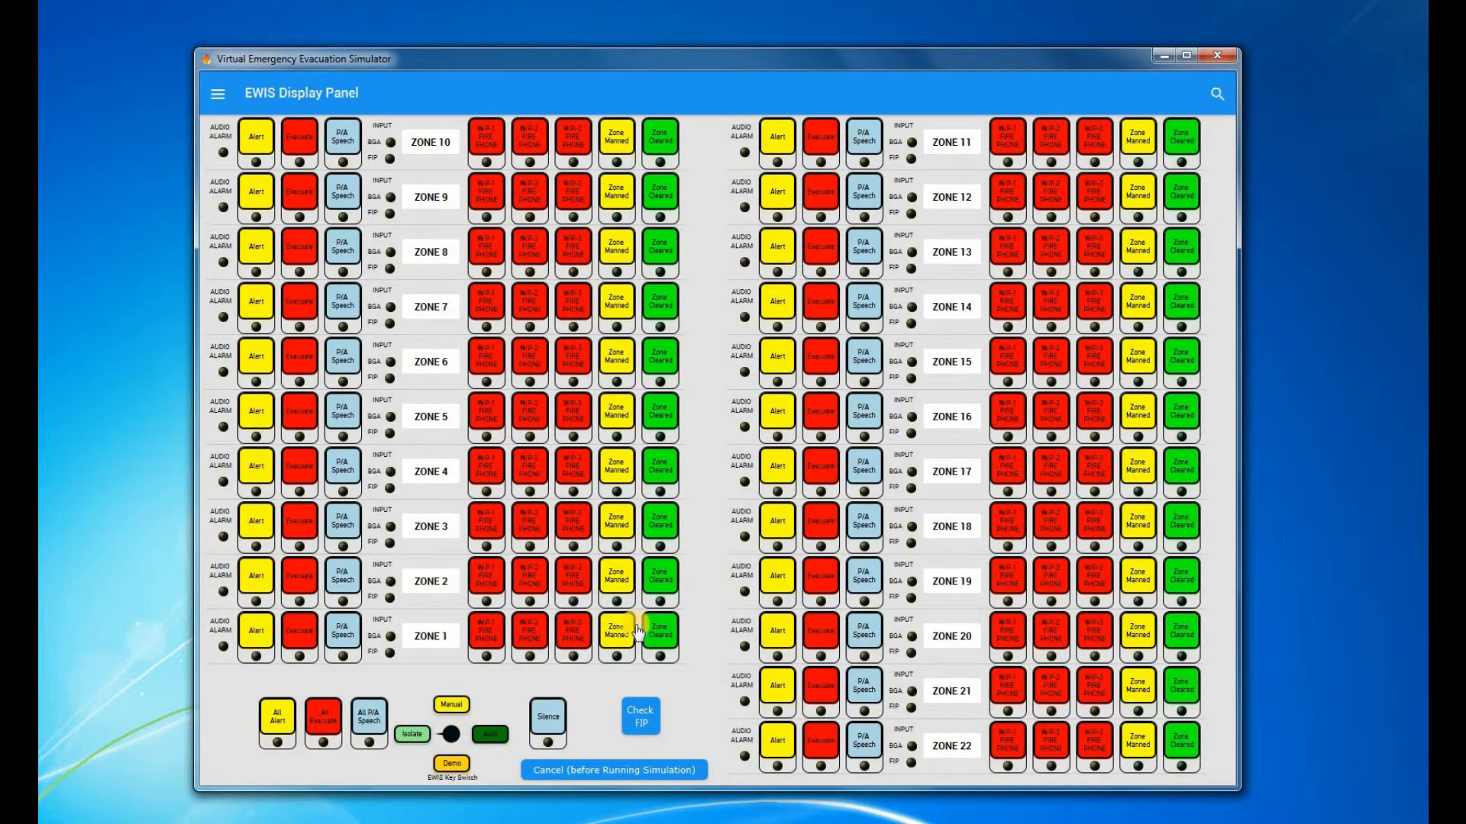
click(624, 771)
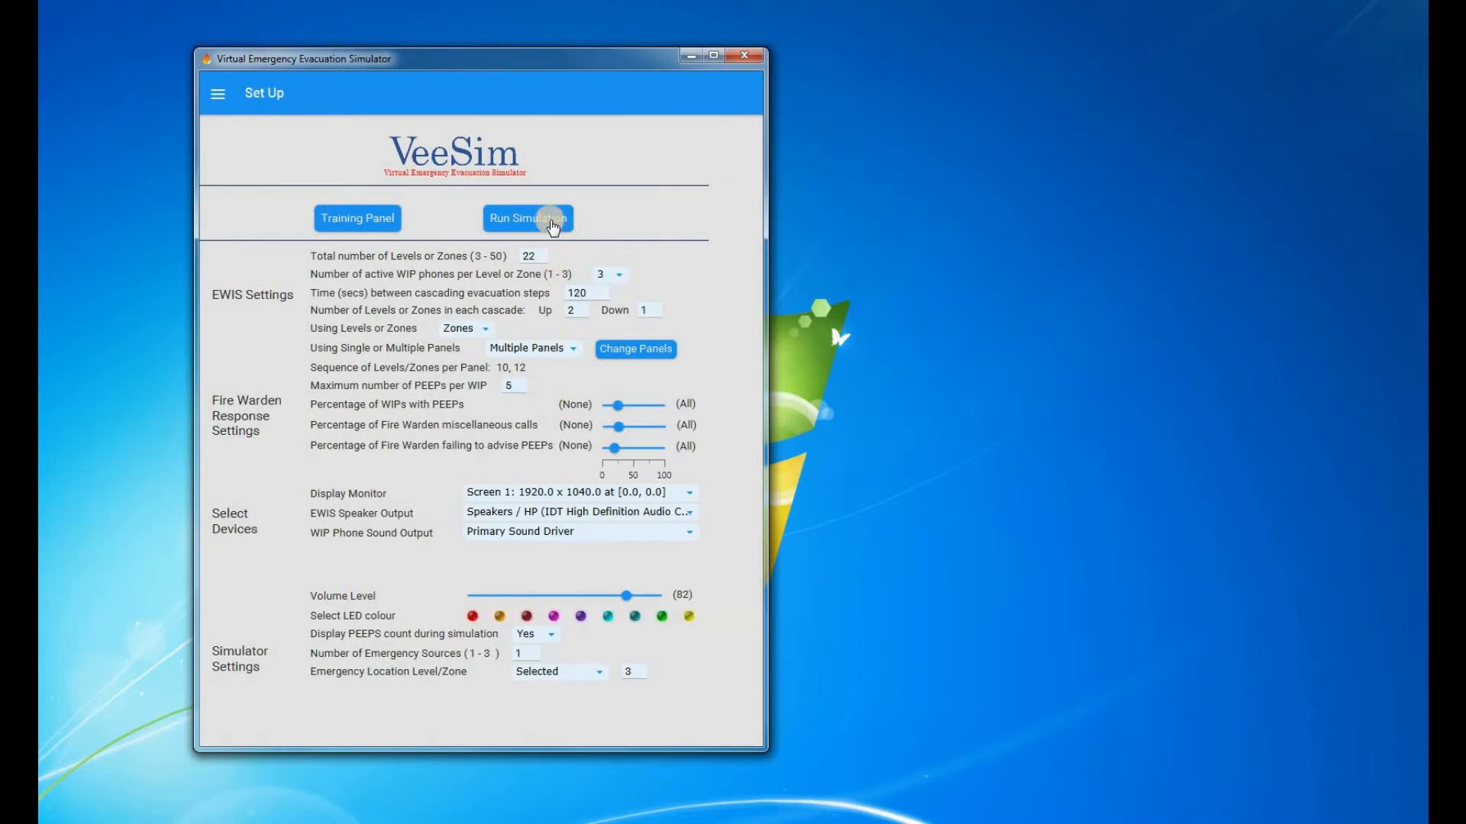
click(543, 220)
Step: Set the total number of zones to 10 and switch to Single Panel
click(517, 259)
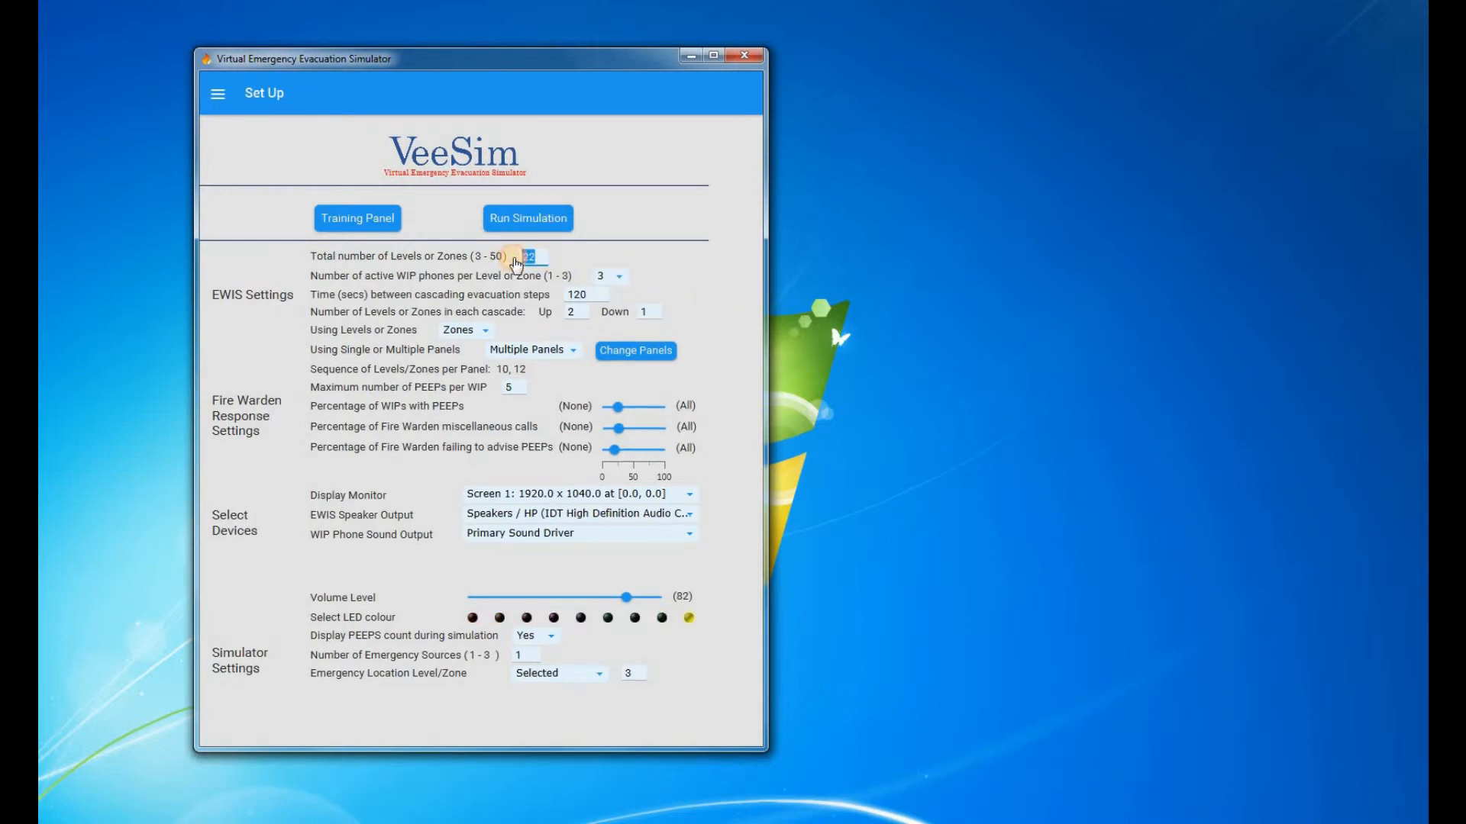
text(10)
click(559, 348)
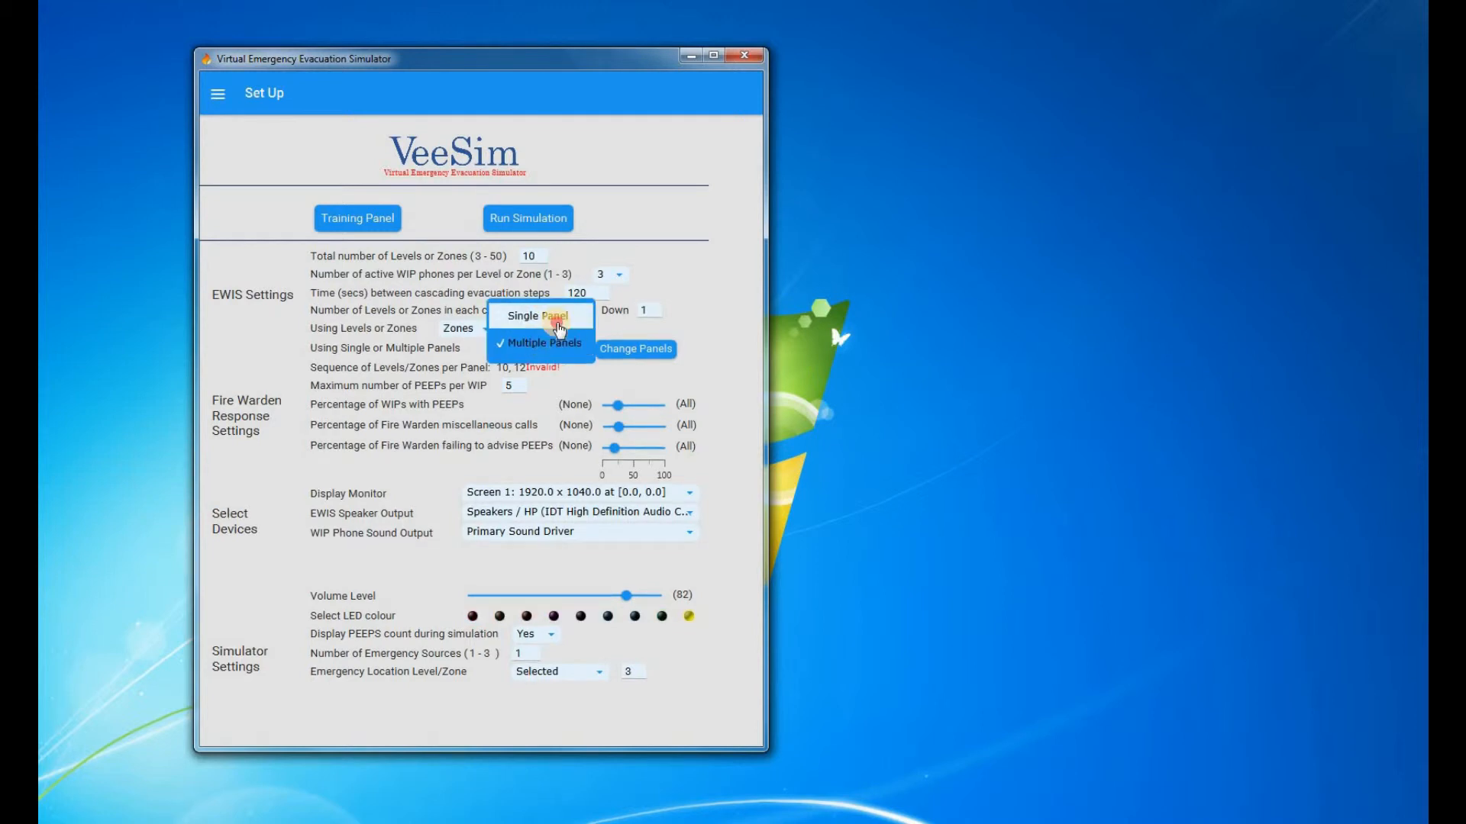
click(560, 328)
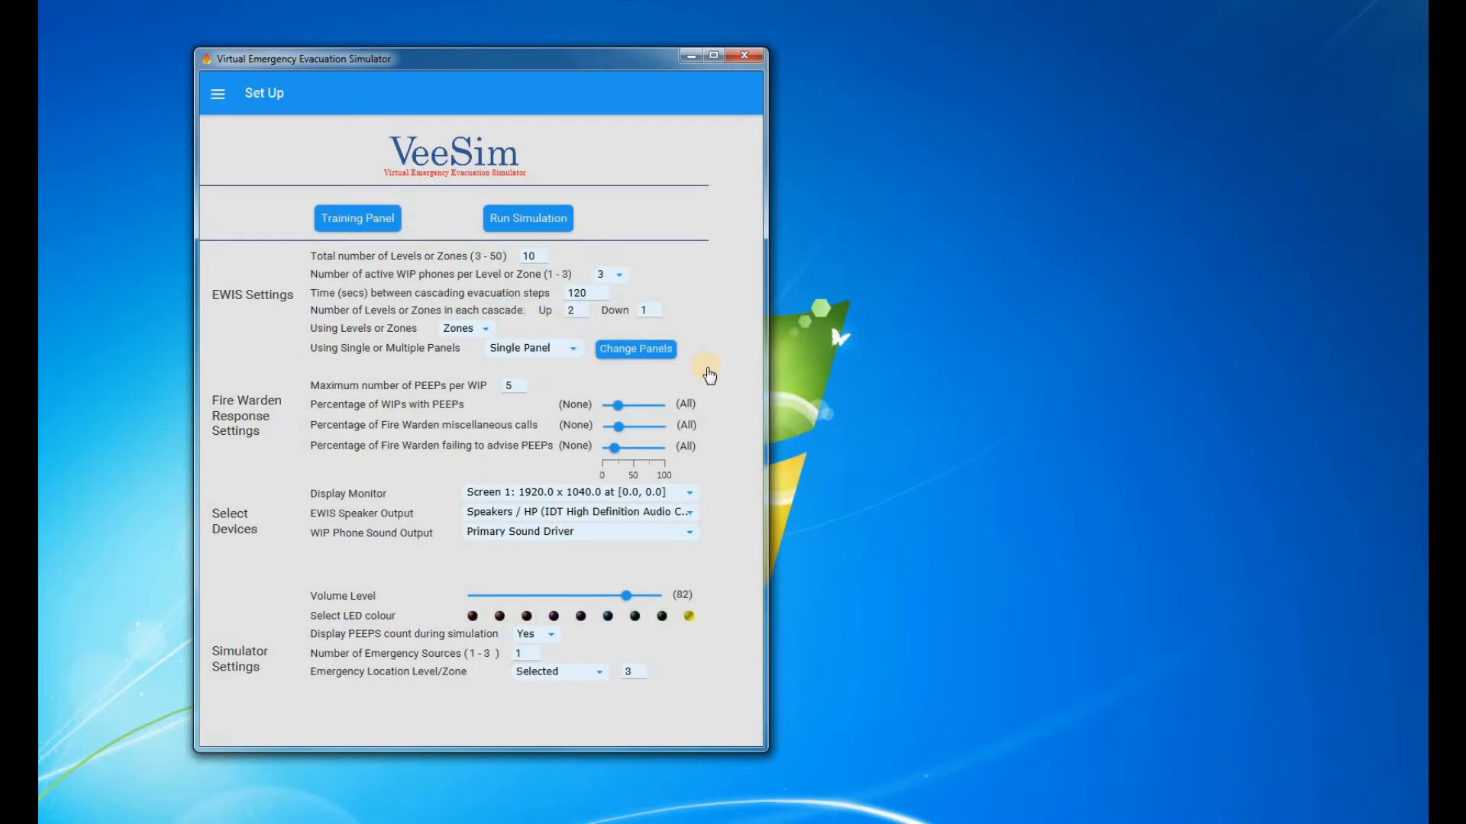
Step: Try a maximum of 2 and 0 PEEPs per WIP, and set the maximum back to 5
click(503, 387)
double_click(503, 388)
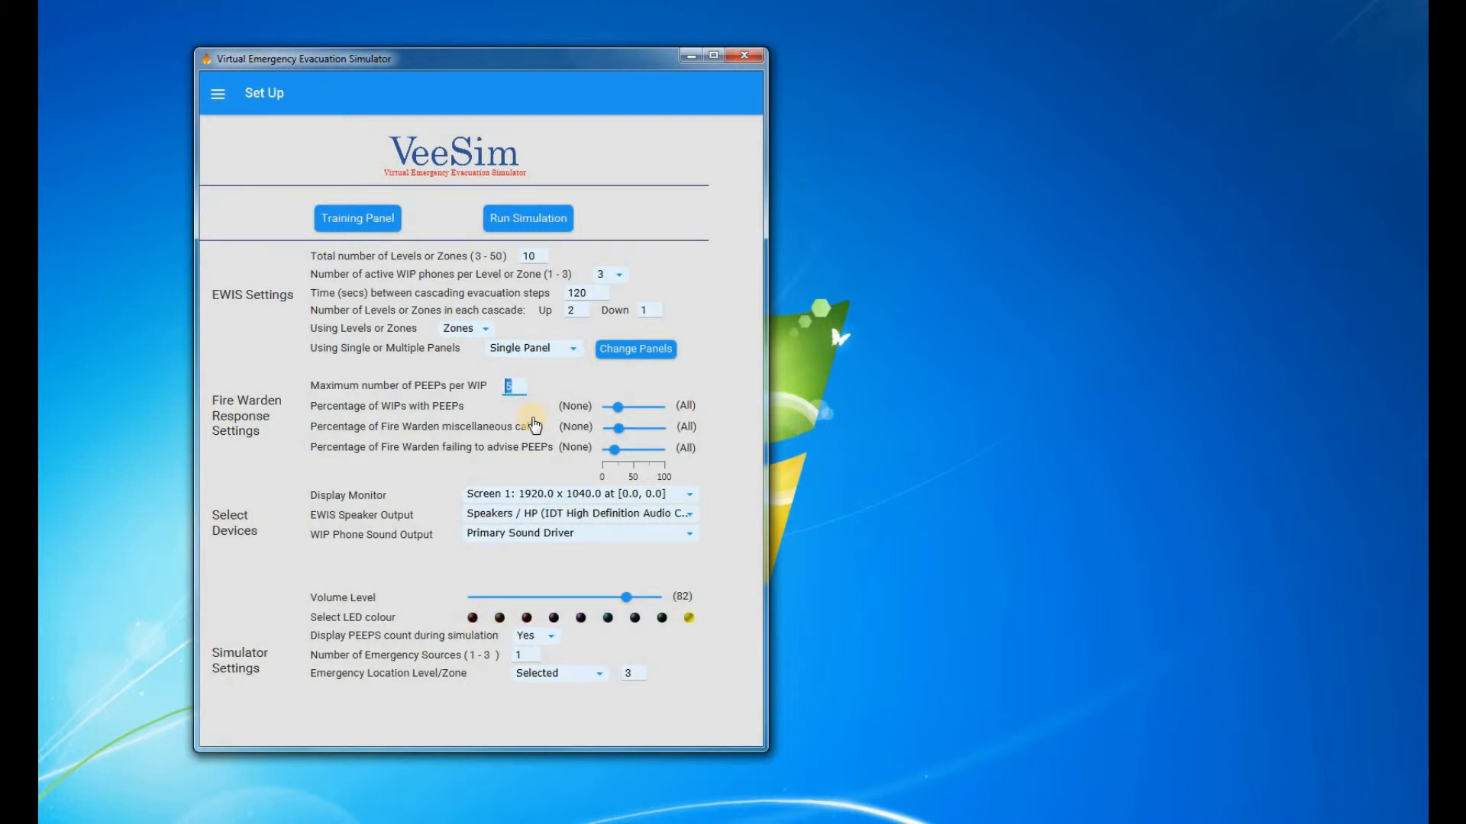
text(2)
drag(517, 388, 492, 387)
text(0)
Step: Lower the percentage of WIPs with PEEPs and the percentage of fire warden miscellaneous calls to about 20 each
drag(618, 407, 655, 408)
drag(613, 406, 614, 406)
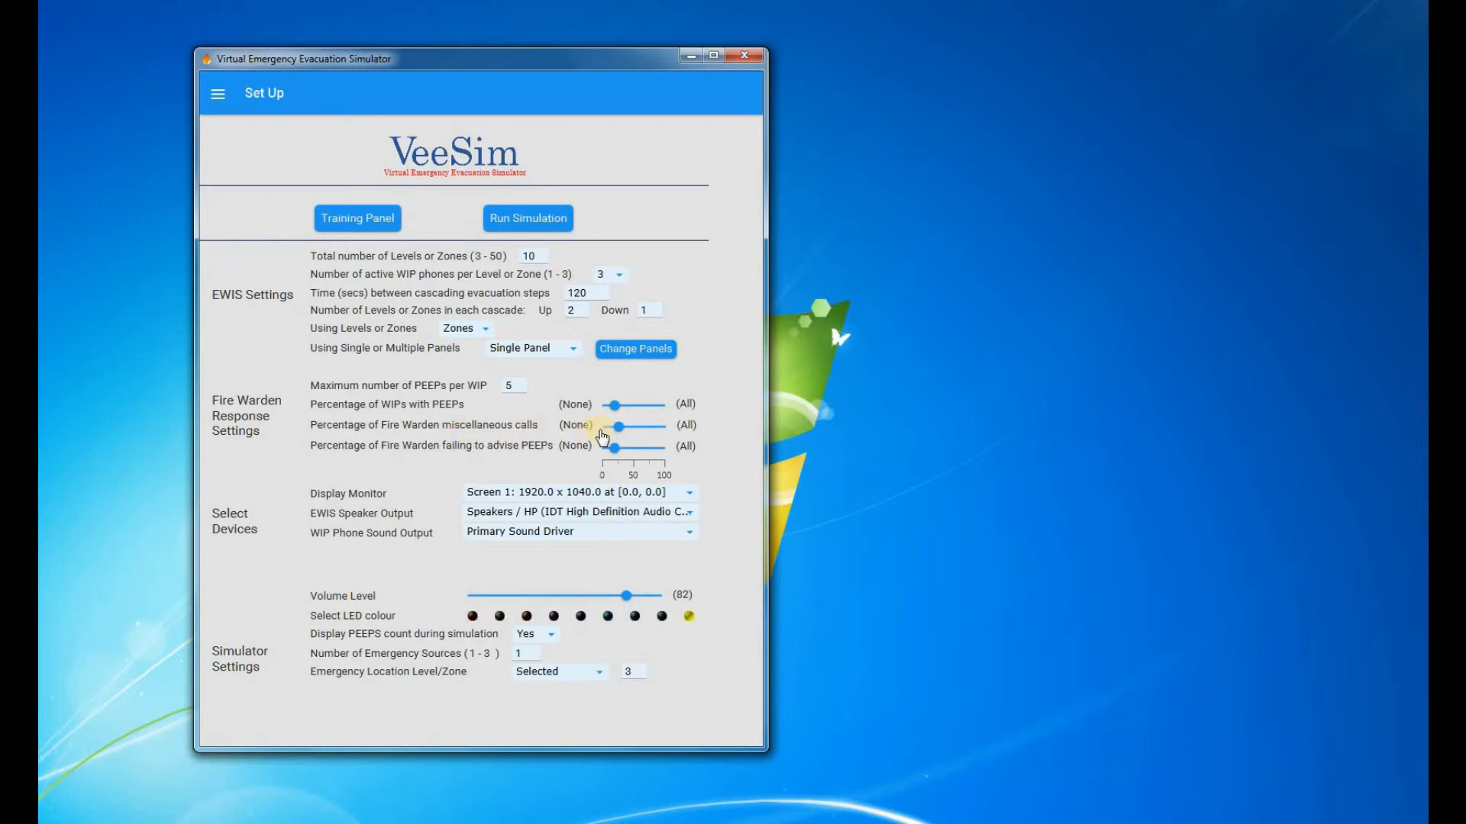
mouse_move(620, 433)
mouse_down()
mouse_move(607, 432)
mouse_move(671, 432)
mouse_move(616, 435)
mouse_up()
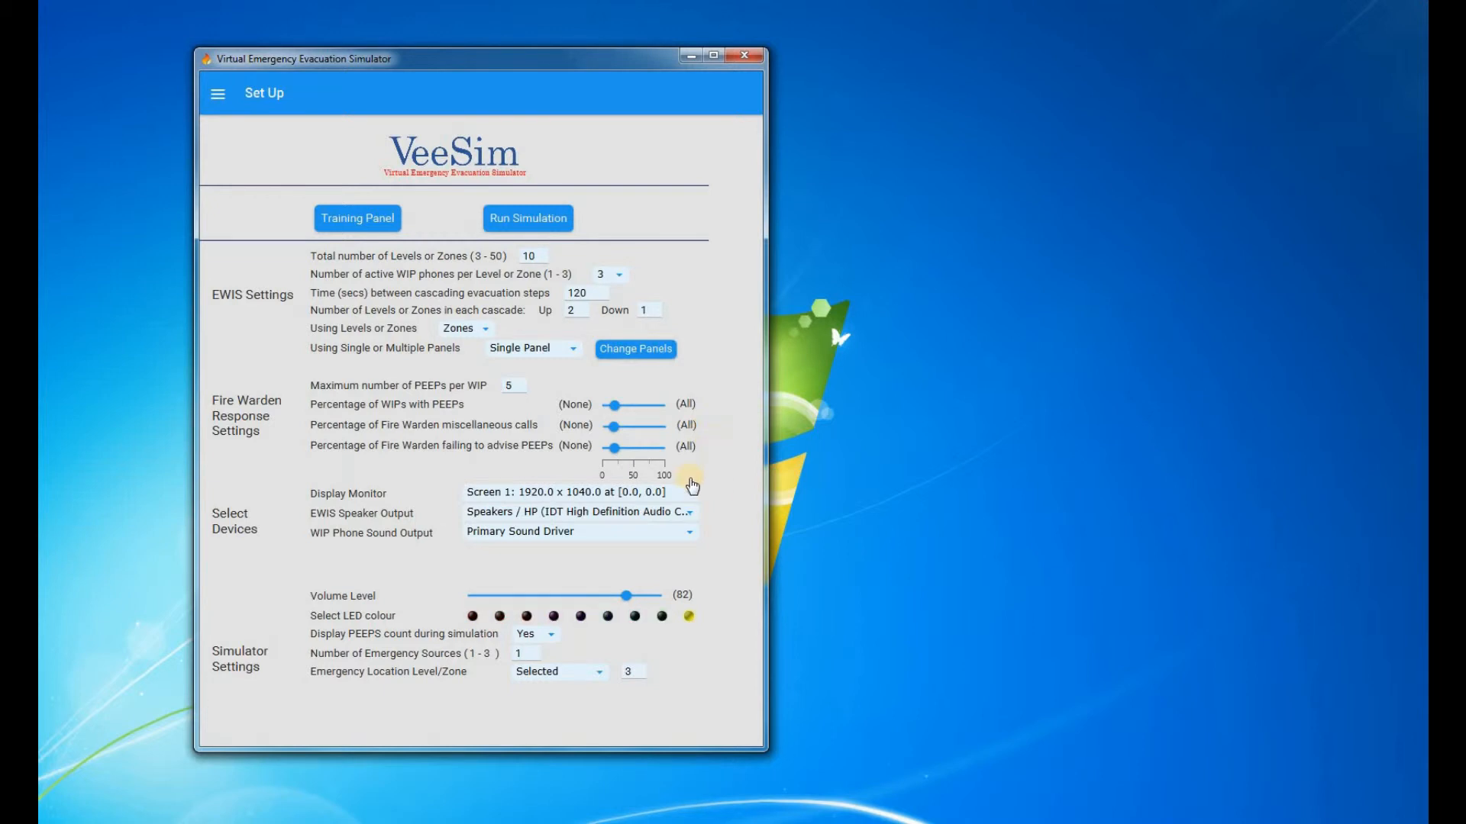
Step: Set the percentage of fire wardens failing to advise PEEPs to about 20 and choose Screen 1 as the display monitor
mouse_move(614, 449)
mouse_down()
mouse_move(669, 454)
mouse_move(603, 454)
mouse_move(617, 458)
mouse_up()
click(692, 493)
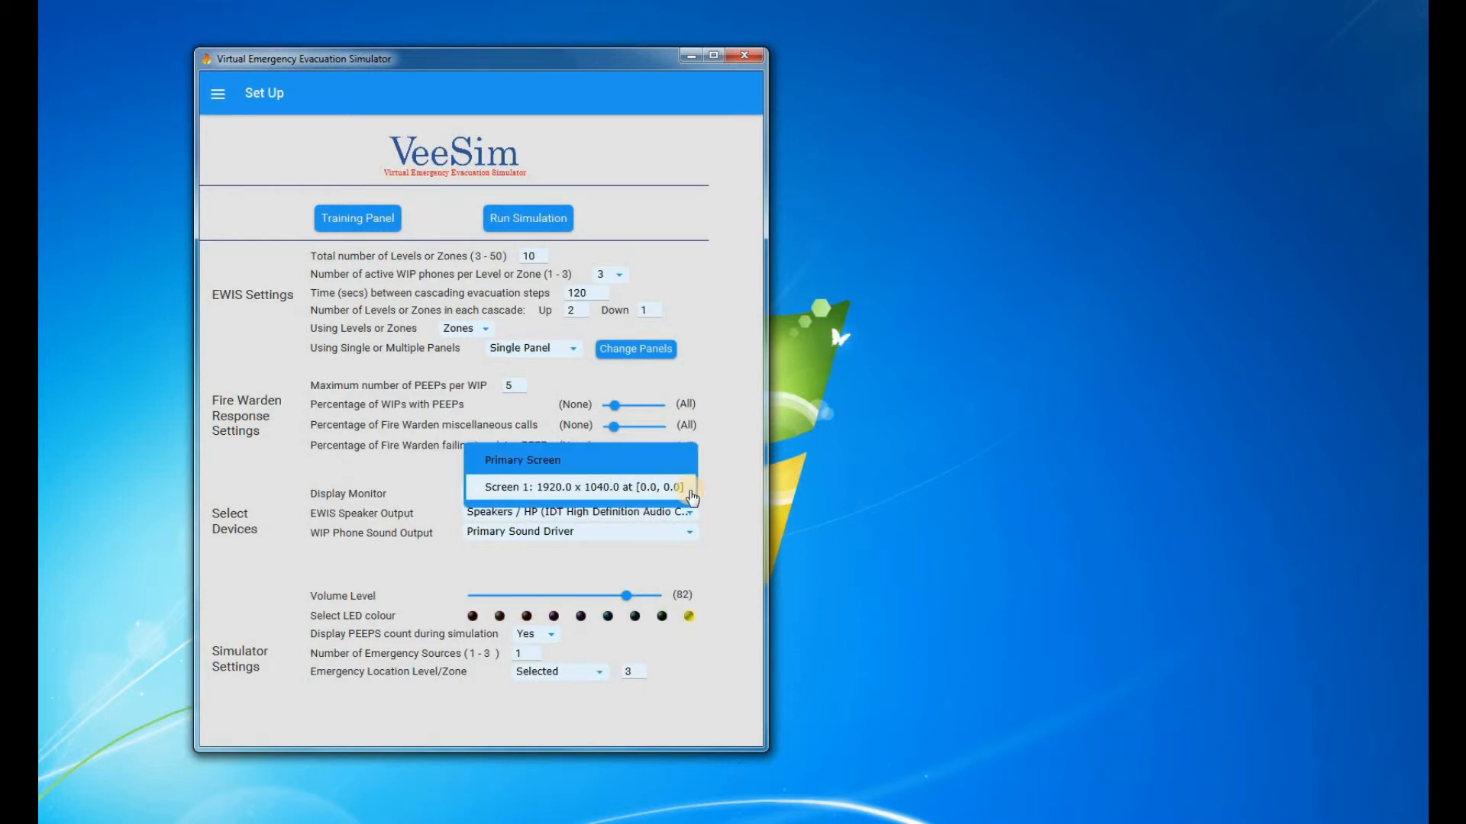
click(692, 494)
Step: Select Speakers / HP (IDT High Definition Audio CODEC) for EWIS speaker output and Primary Sound Driver for WIP phone output
click(689, 516)
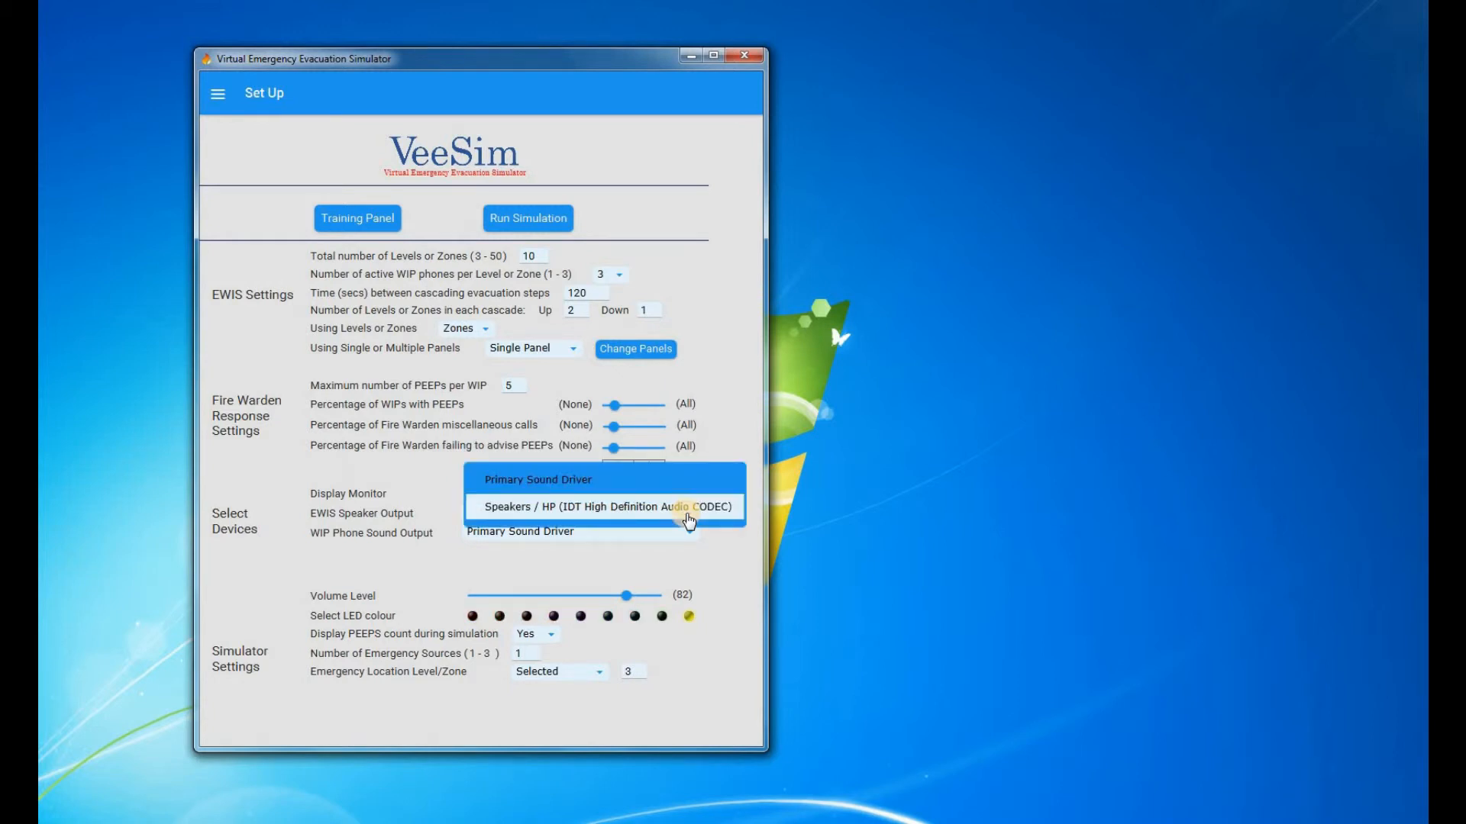
click(689, 519)
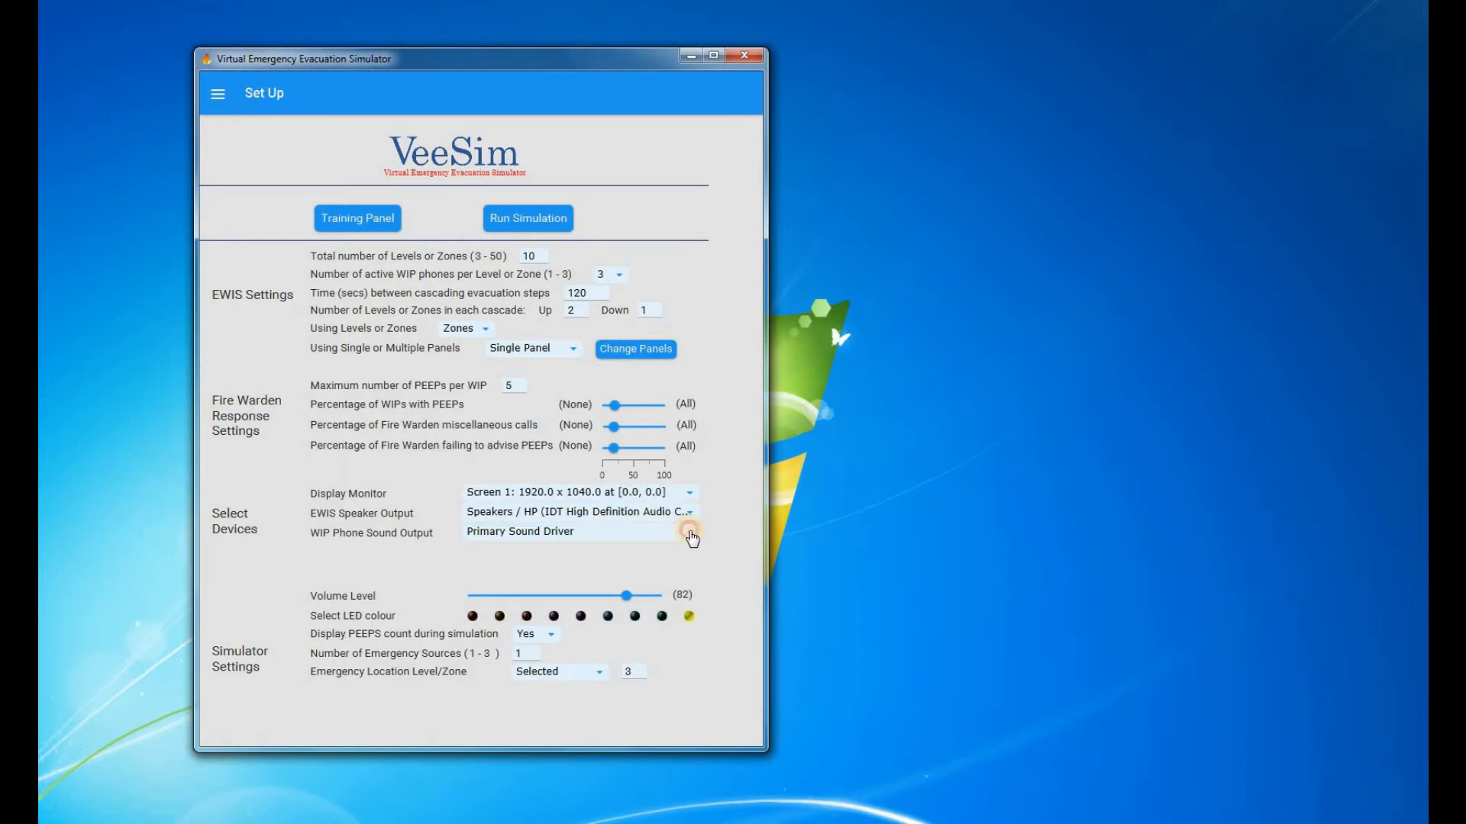
click(691, 534)
click(691, 535)
click(690, 519)
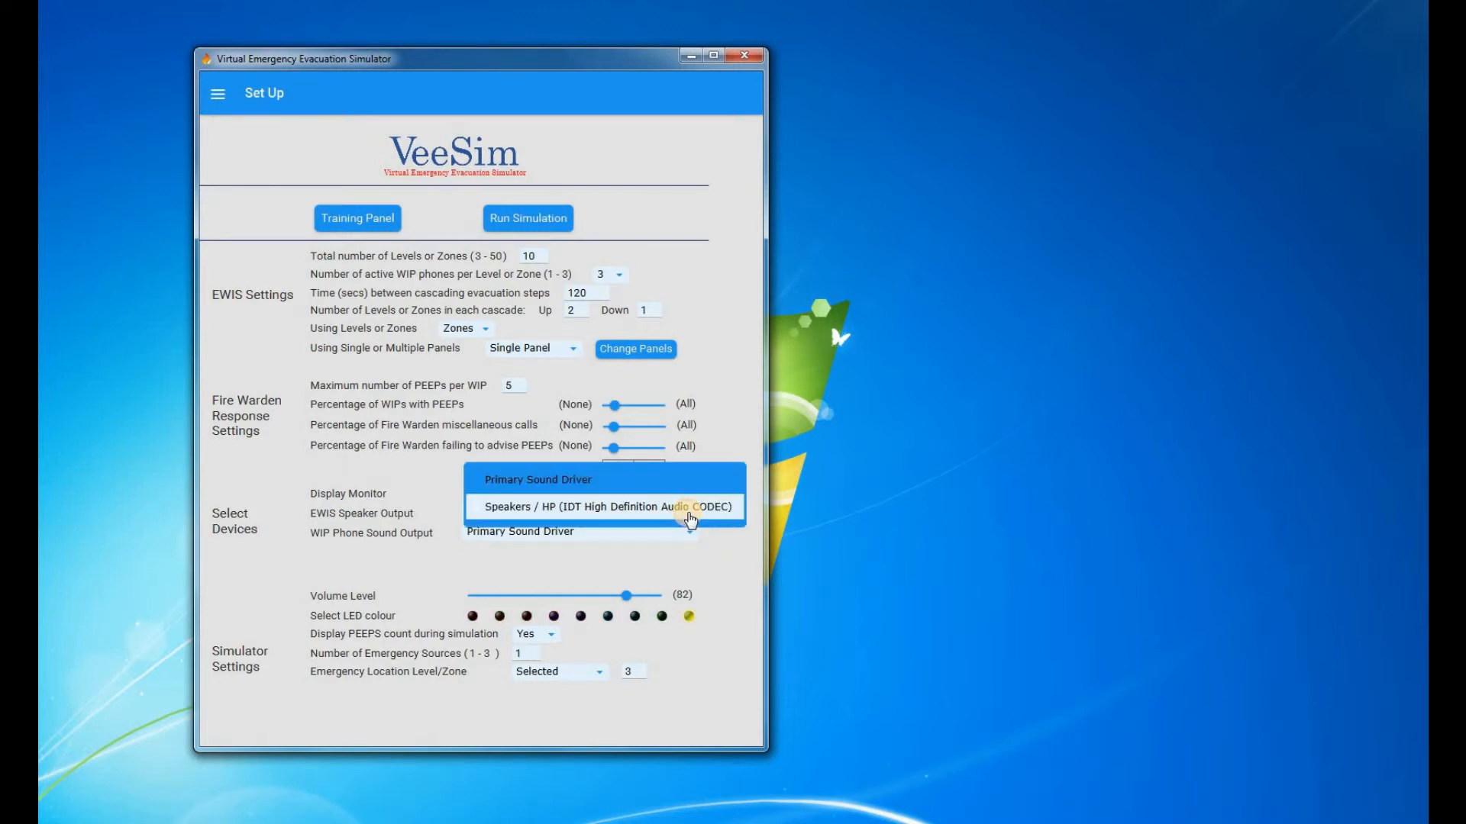
click(691, 518)
click(691, 534)
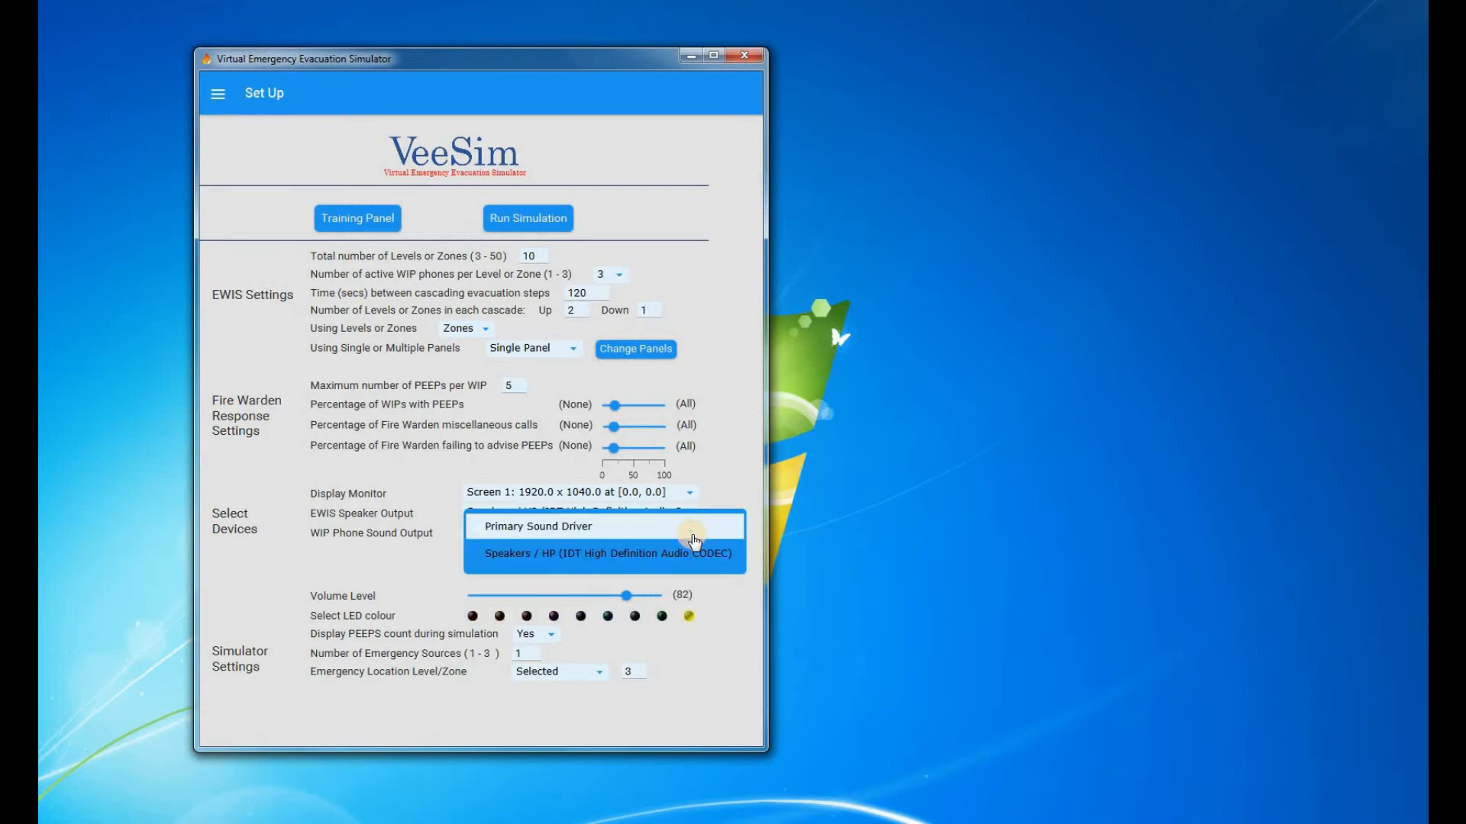
click(693, 537)
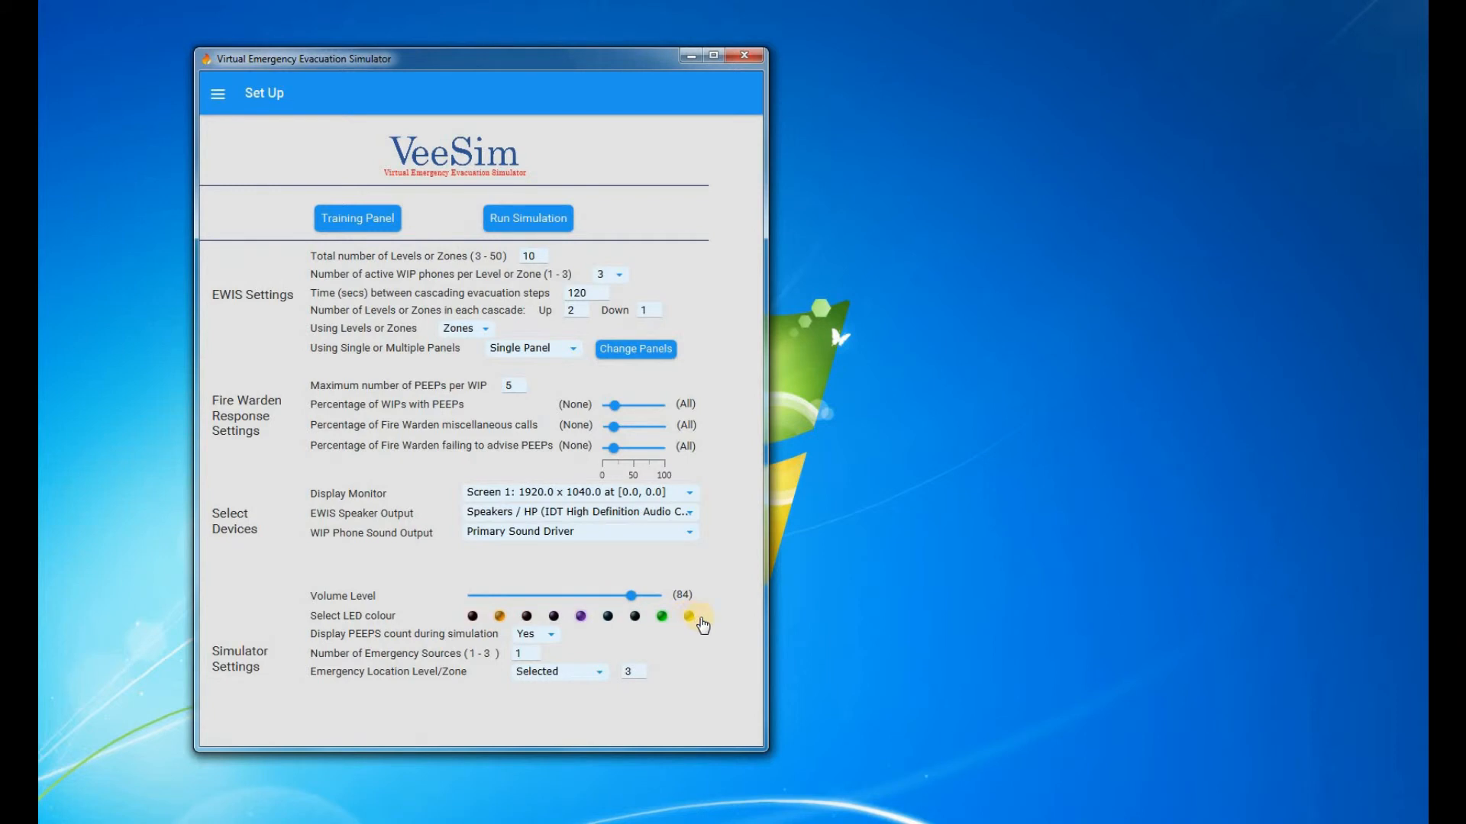
Step: Try No for displaying the PEEPS count during simulation, and set it back to Yes
click(534, 634)
click(560, 641)
click(554, 641)
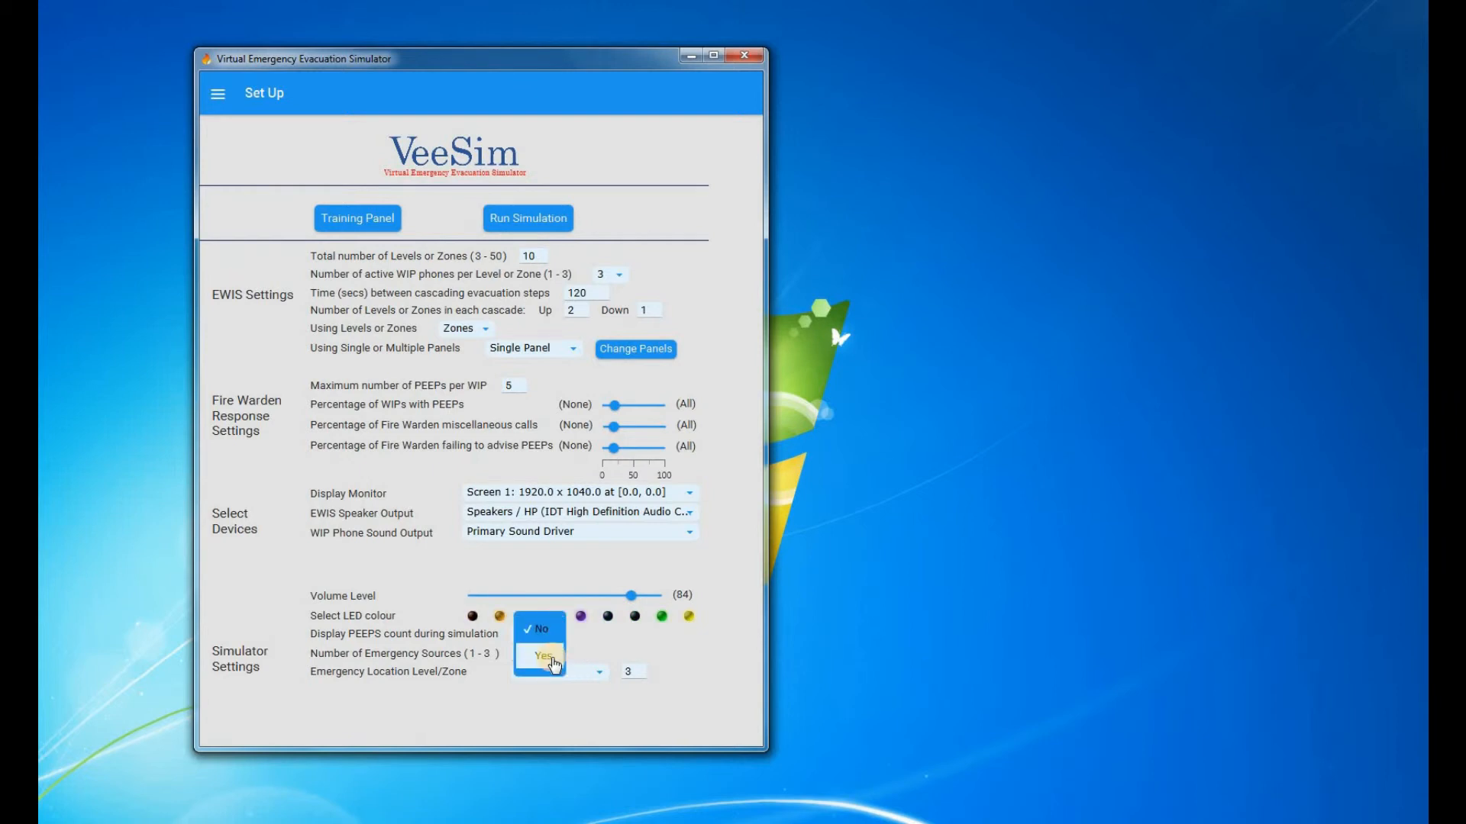
click(552, 659)
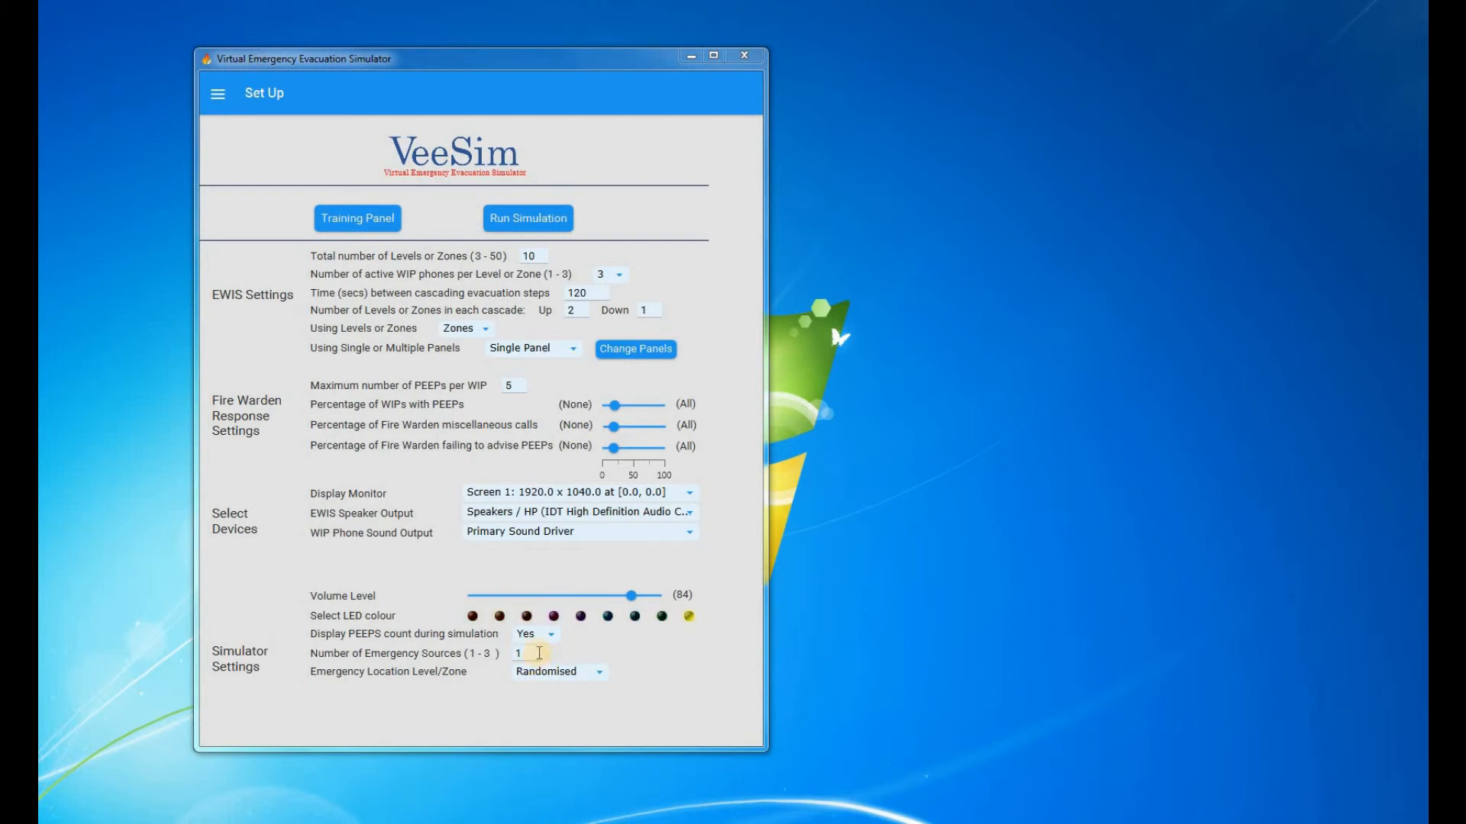
Step: Set the number of emergency sources to 2 and their alarm time delays to 15 and 240 seconds
click(532, 652)
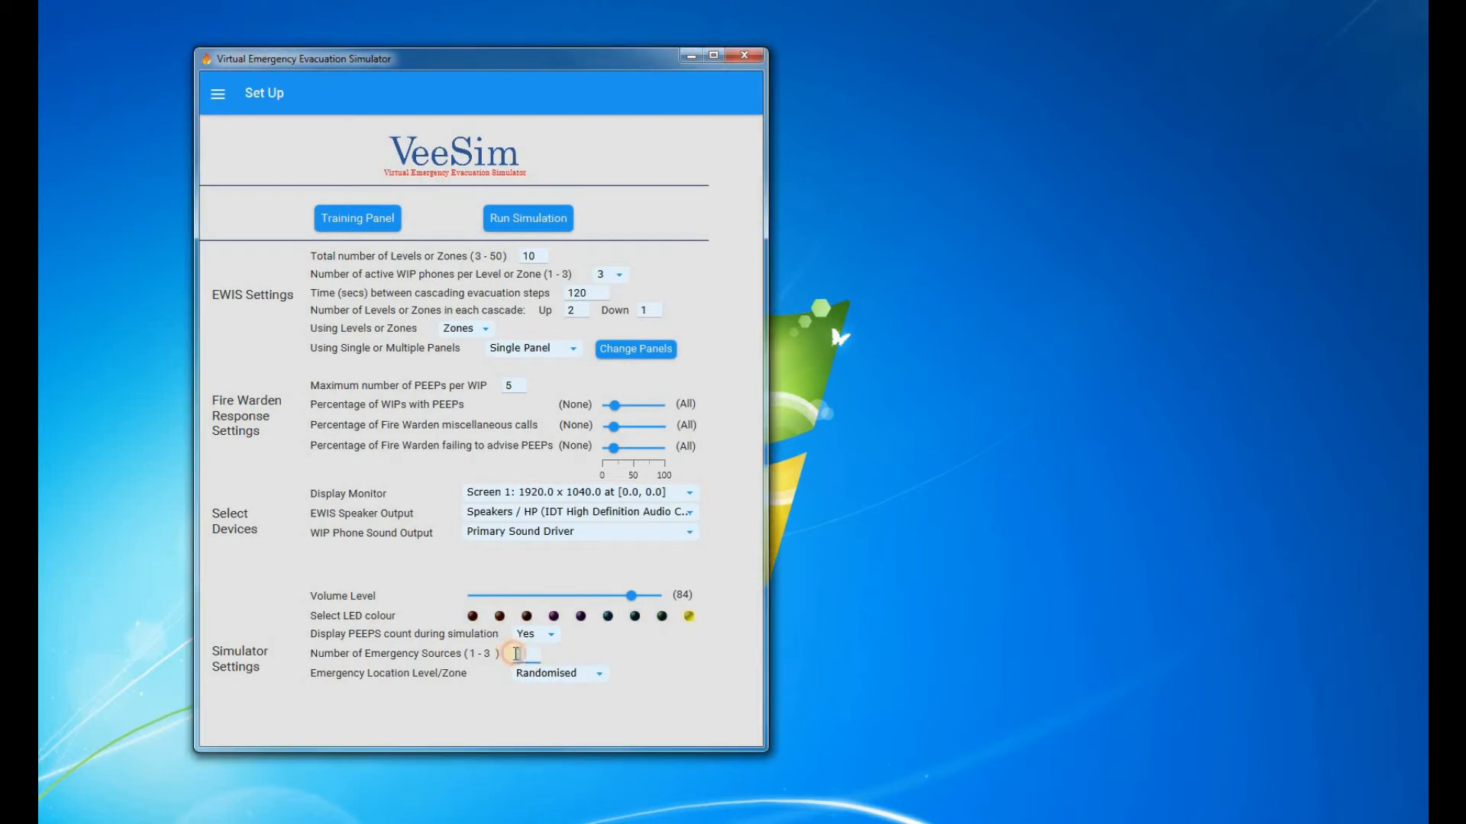
text(2)
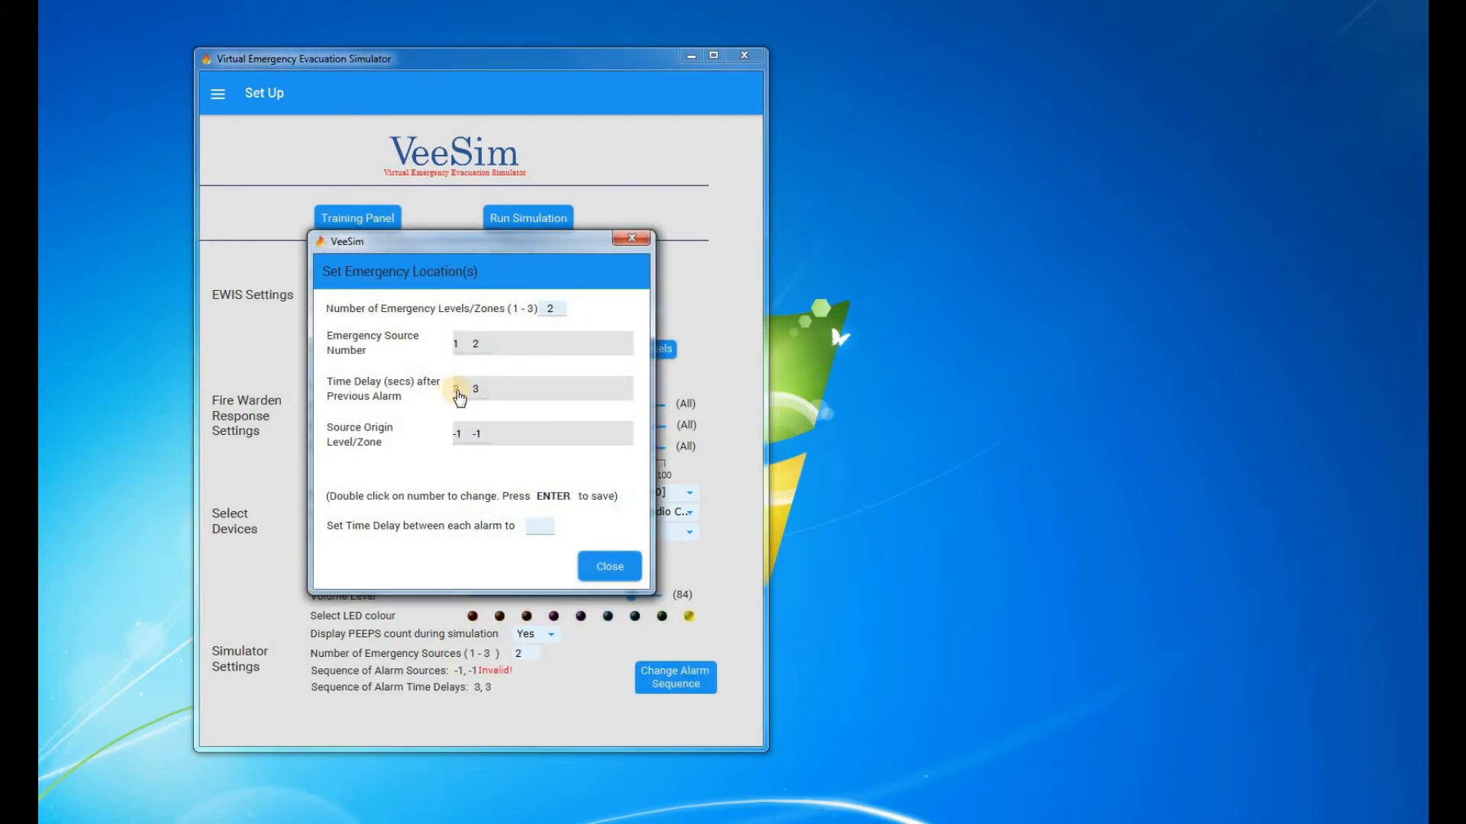
double_click(456, 390)
text(15)
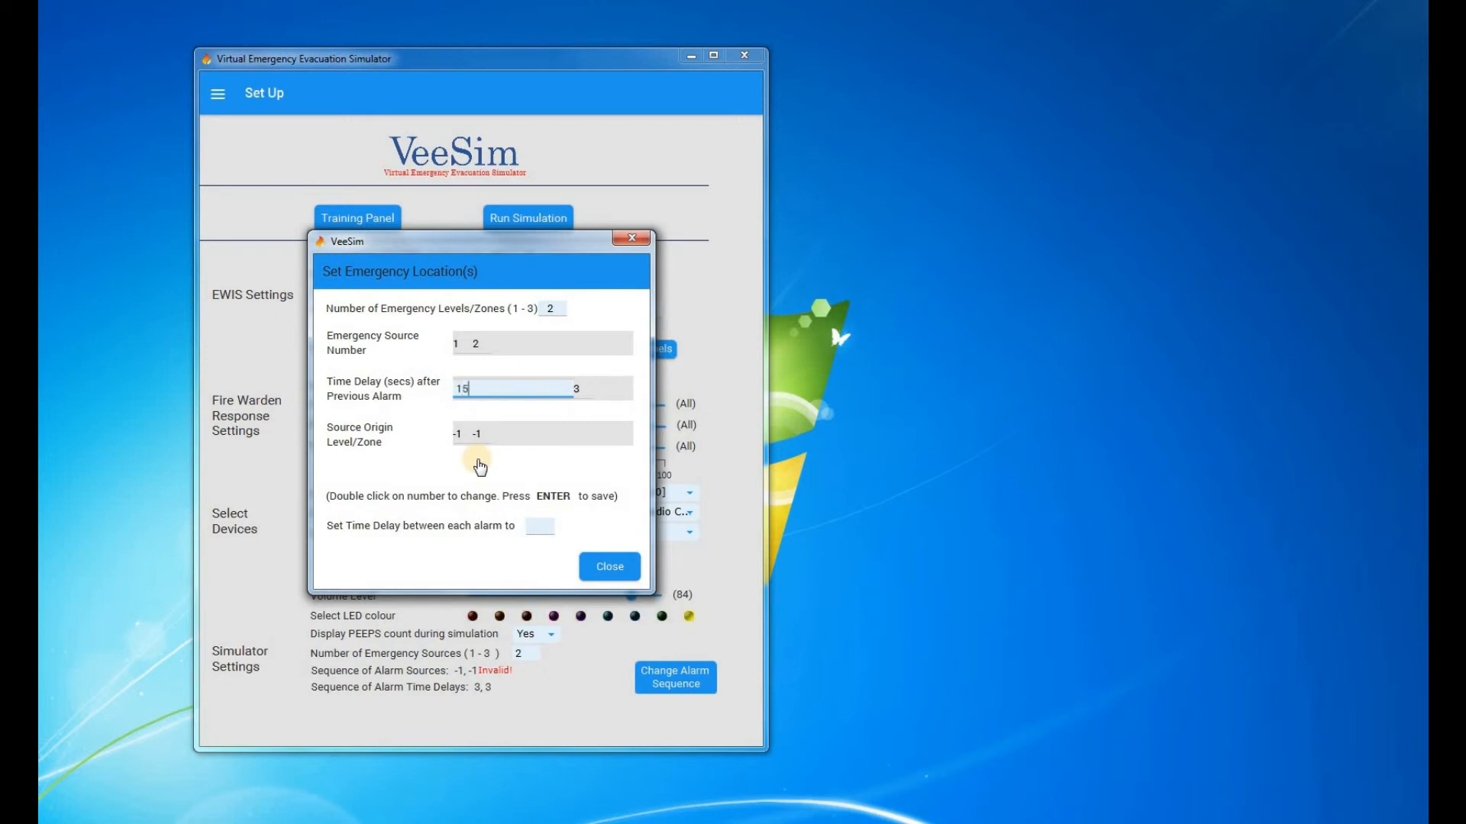
key(Return)
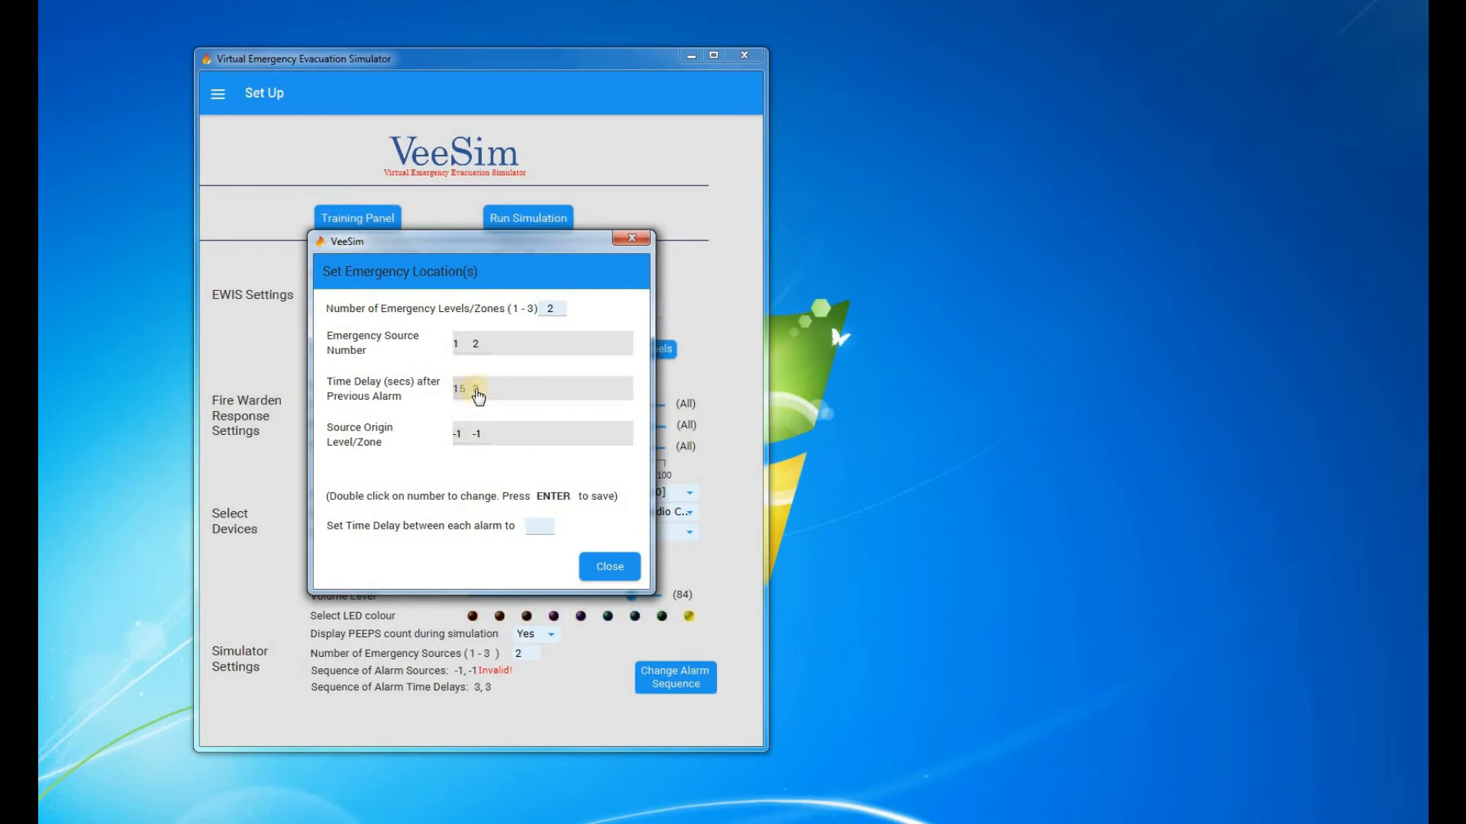
double_click(477, 388)
text(240)
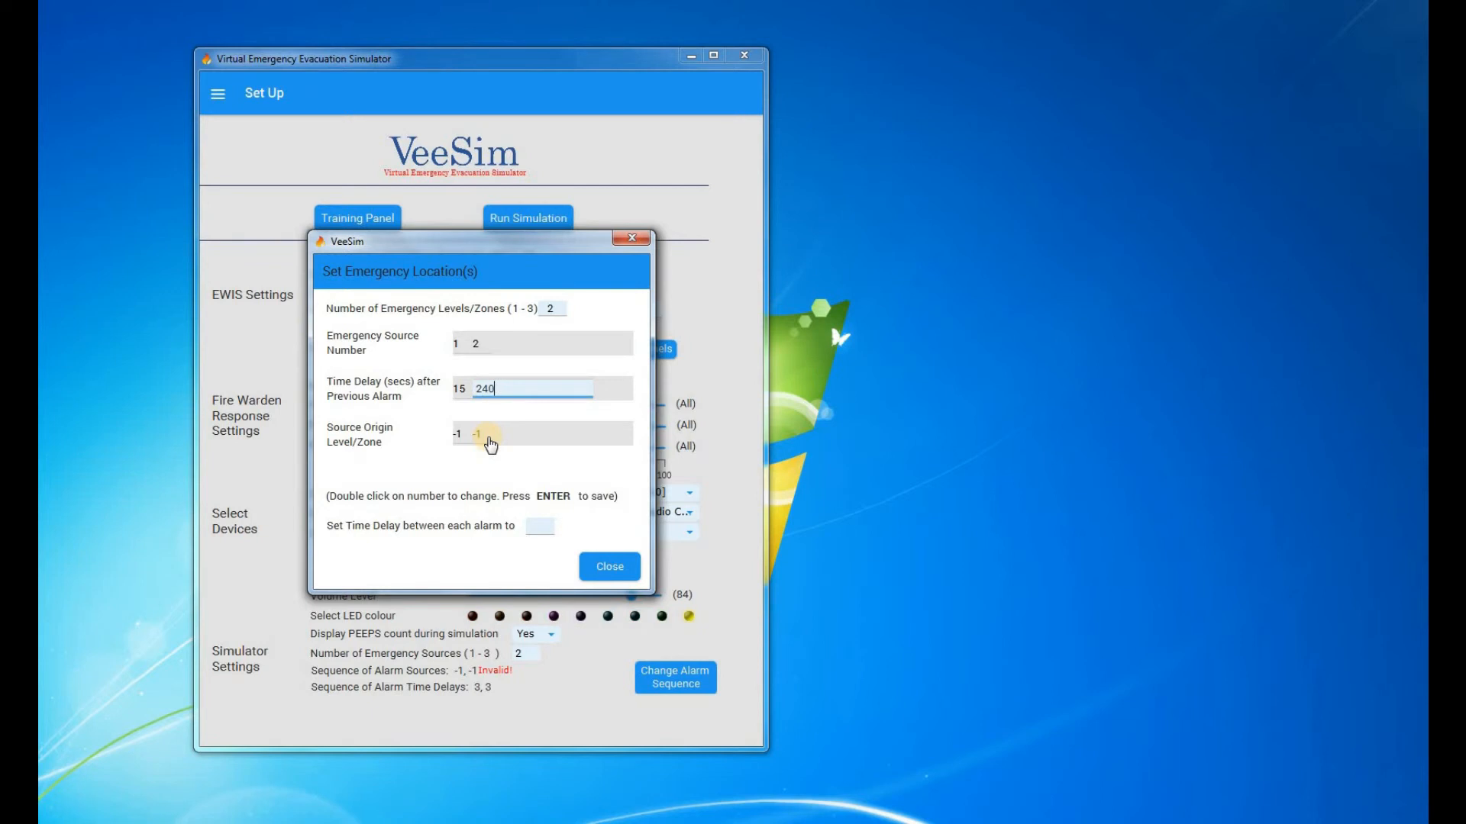
key(Return)
Step: Set the source origin zones of the two alarms to 4 and 8, and close the emergency location settings
double_click(457, 434)
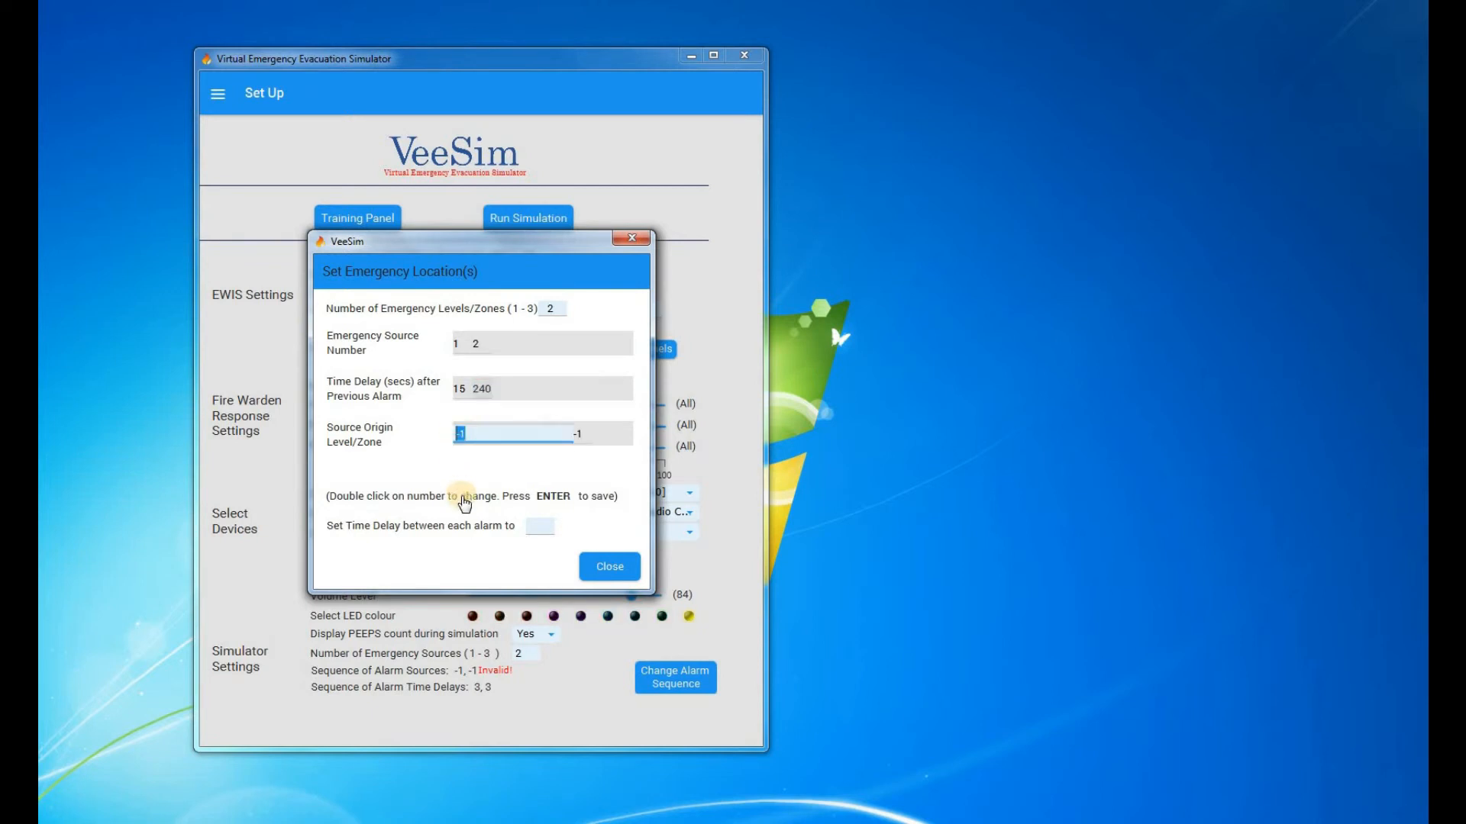
text(4)
key(Return)
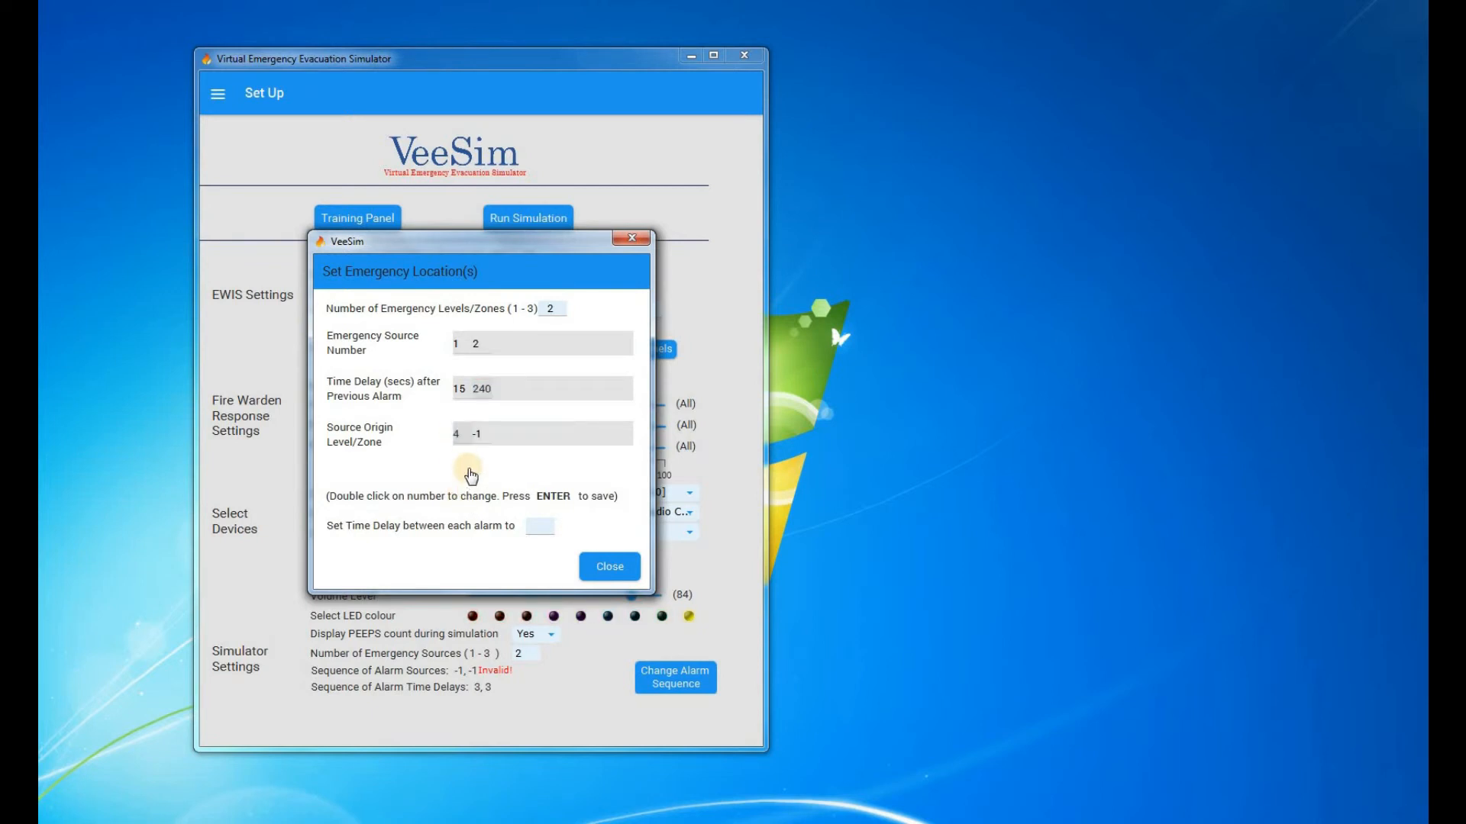
double_click(477, 433)
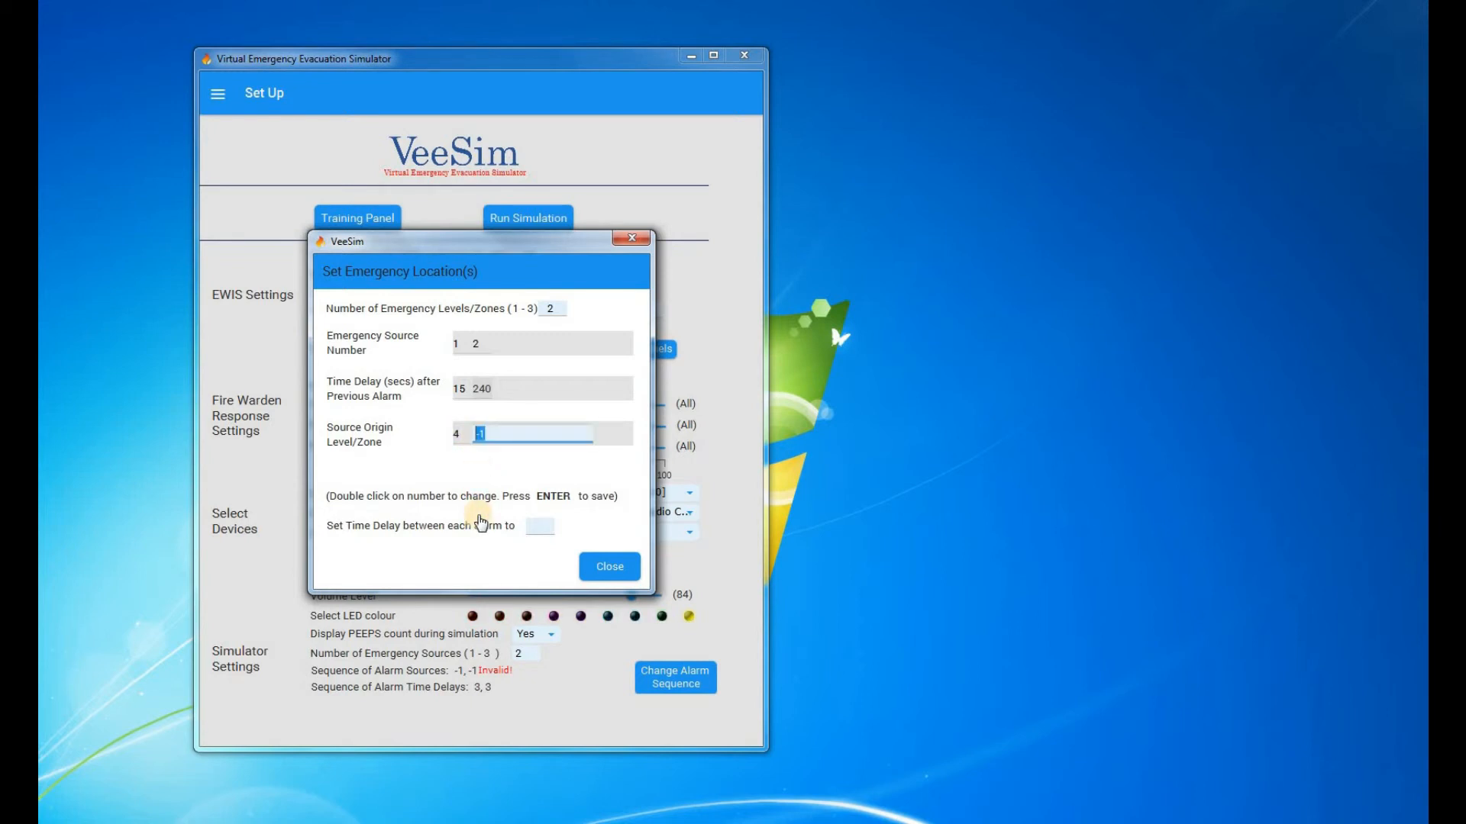
text(8)
key(Return)
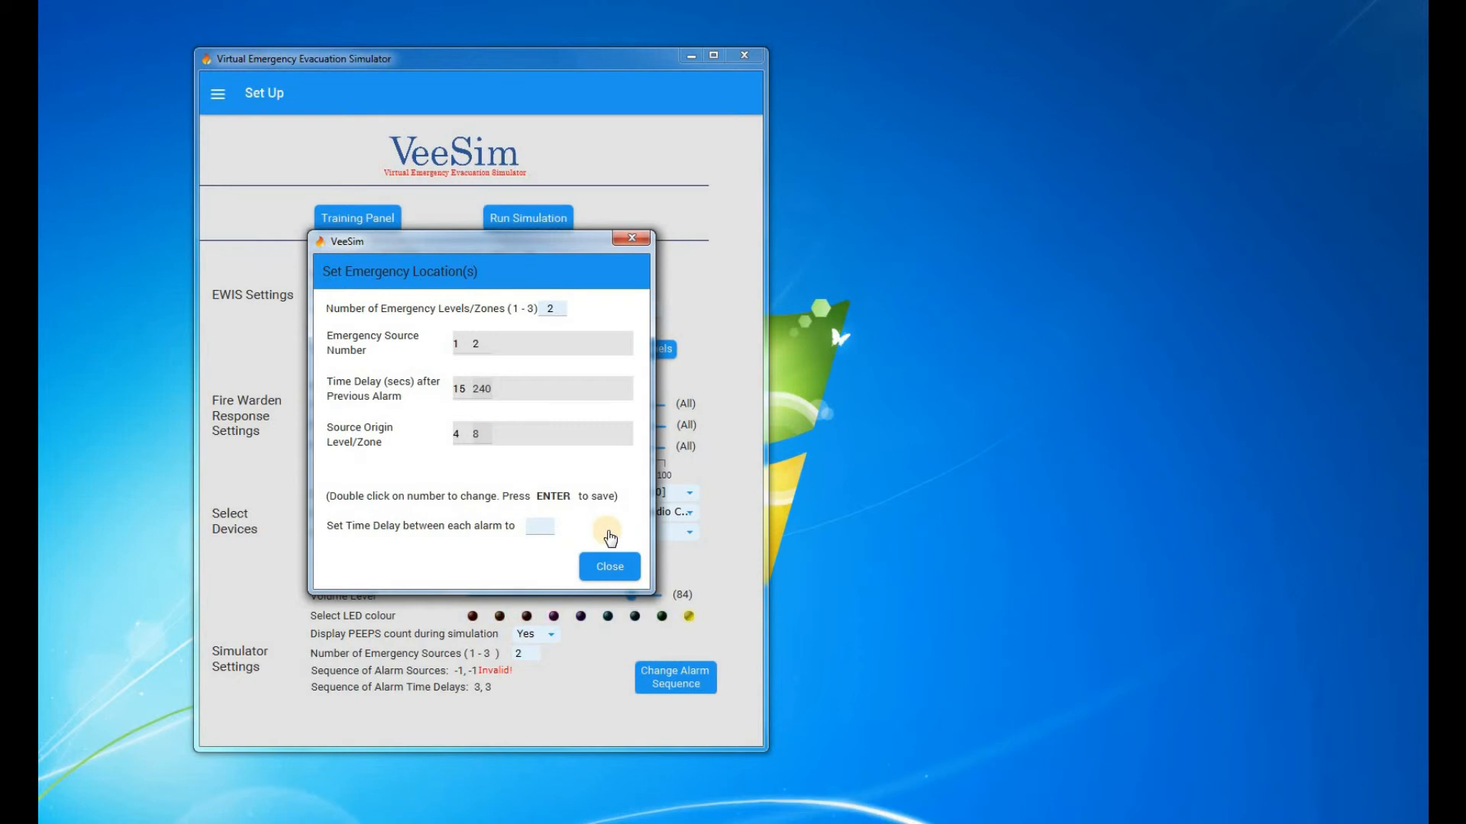
click(617, 569)
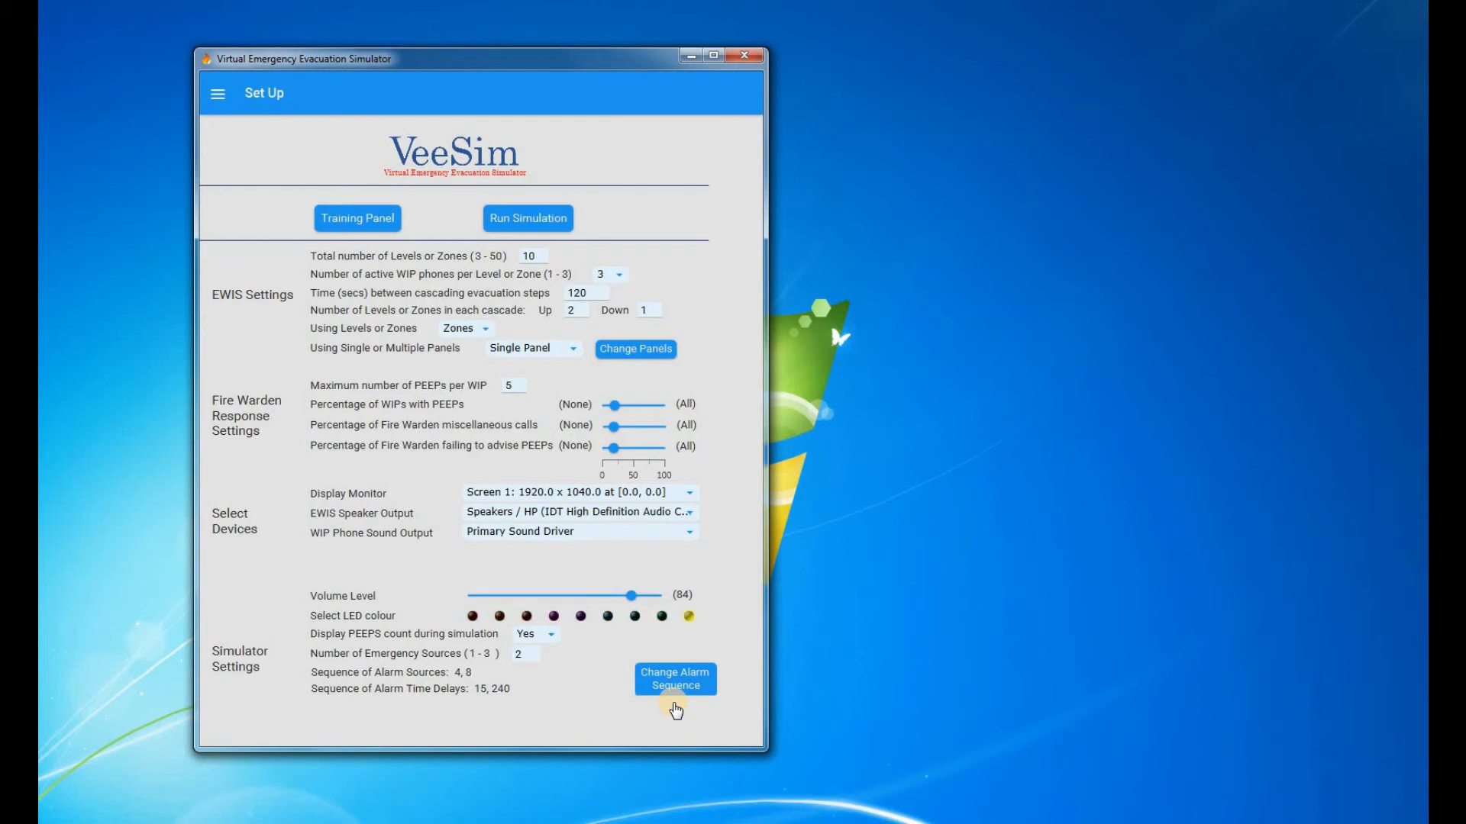
Step: Reopen and close the alarm sequence settings, and set the number of emergency sources to 1
click(674, 682)
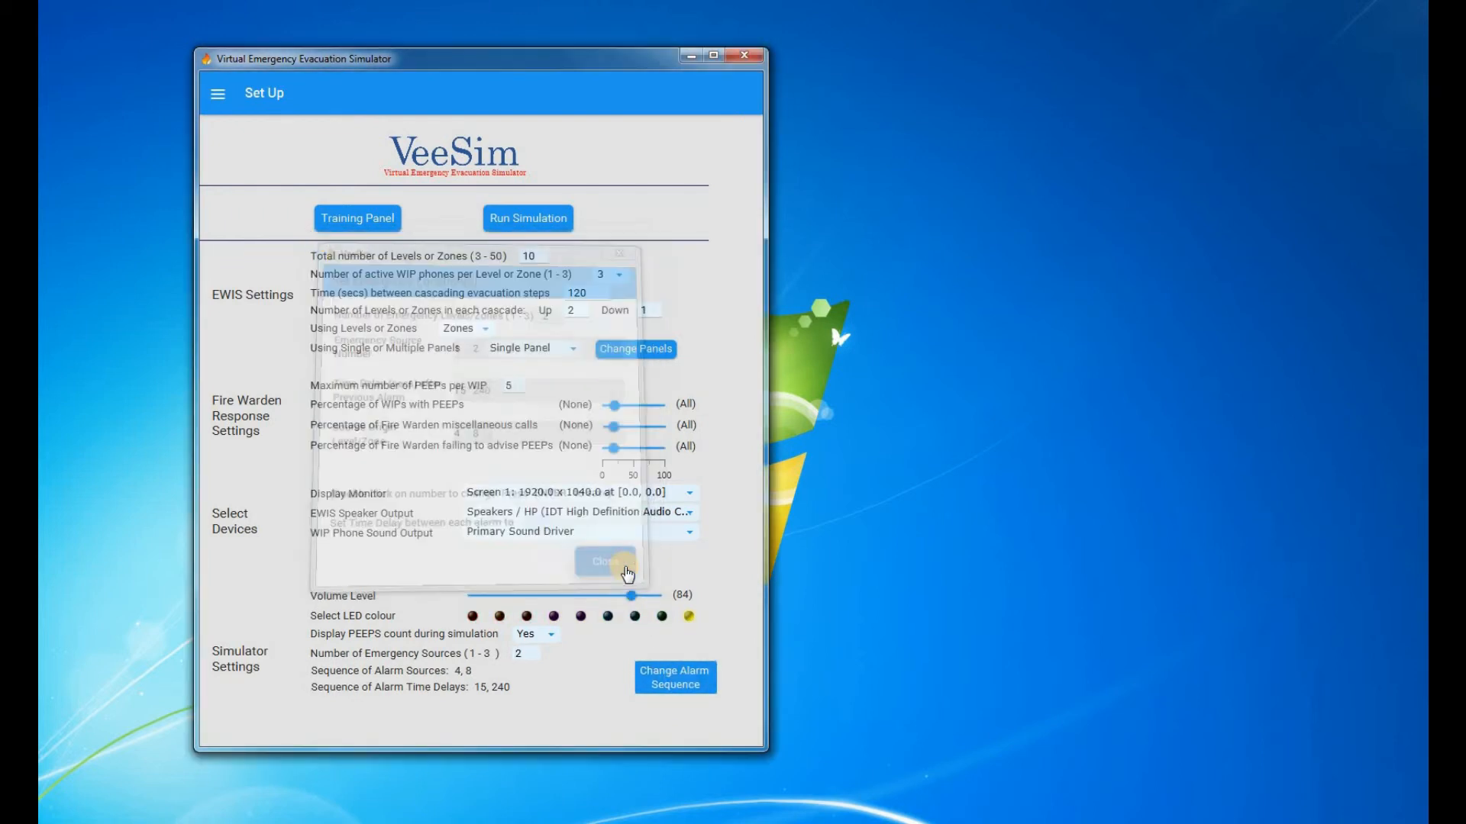
double_click(528, 653)
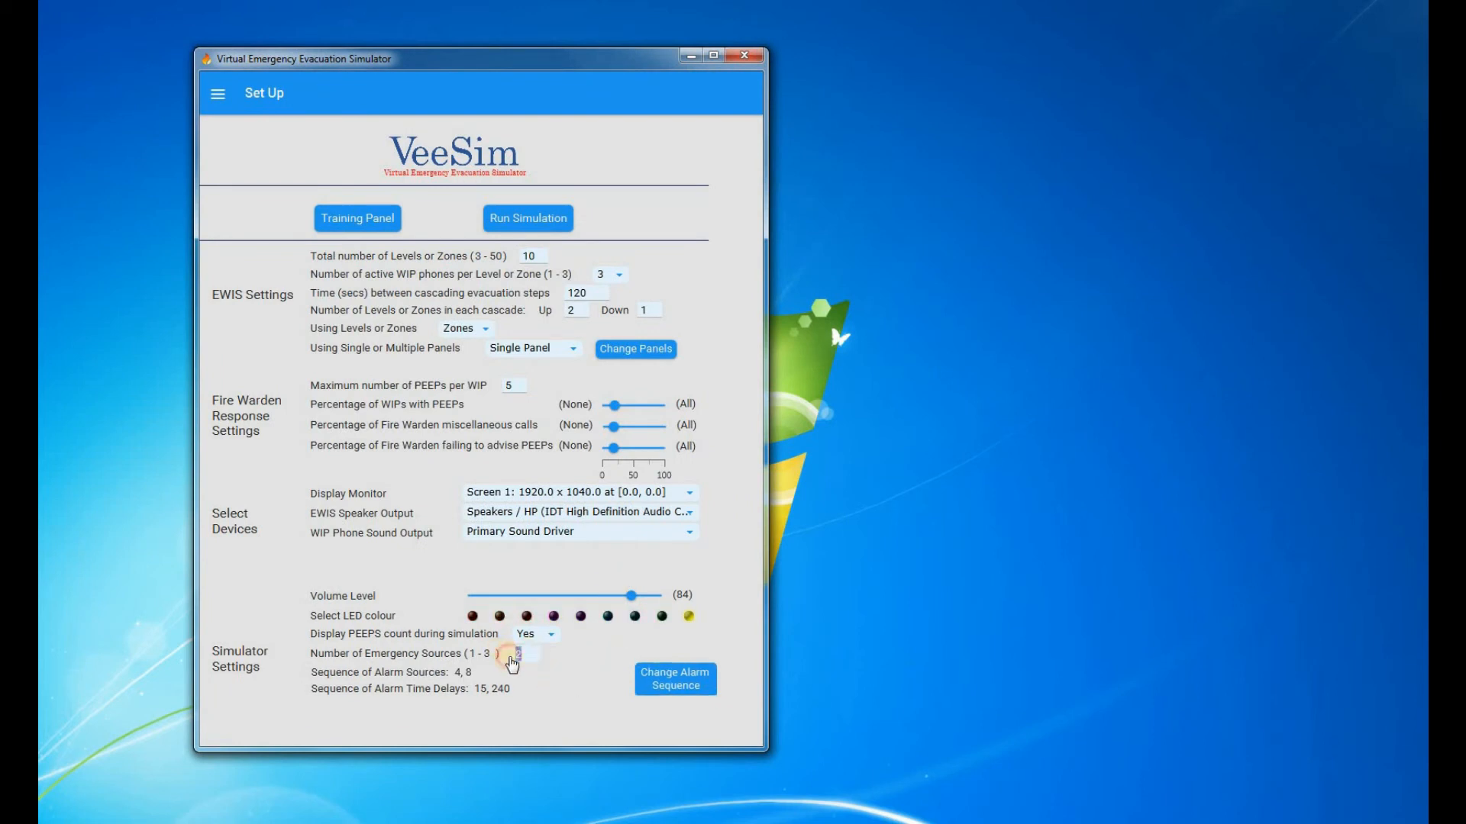
text(1)
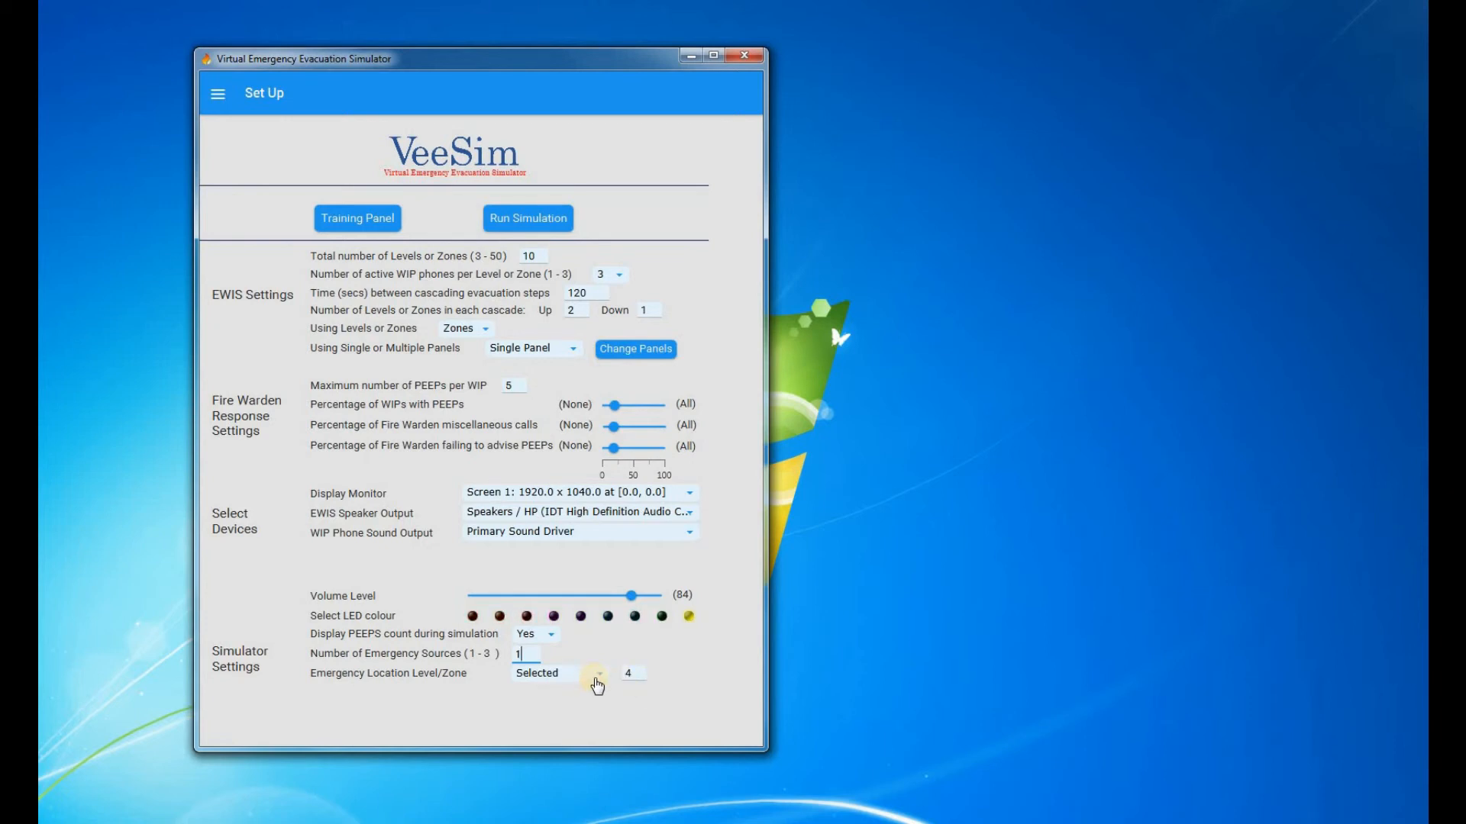
Step: Switch the emergency location between Randomised and Selected, and leave it on Randomised
click(594, 682)
click(588, 643)
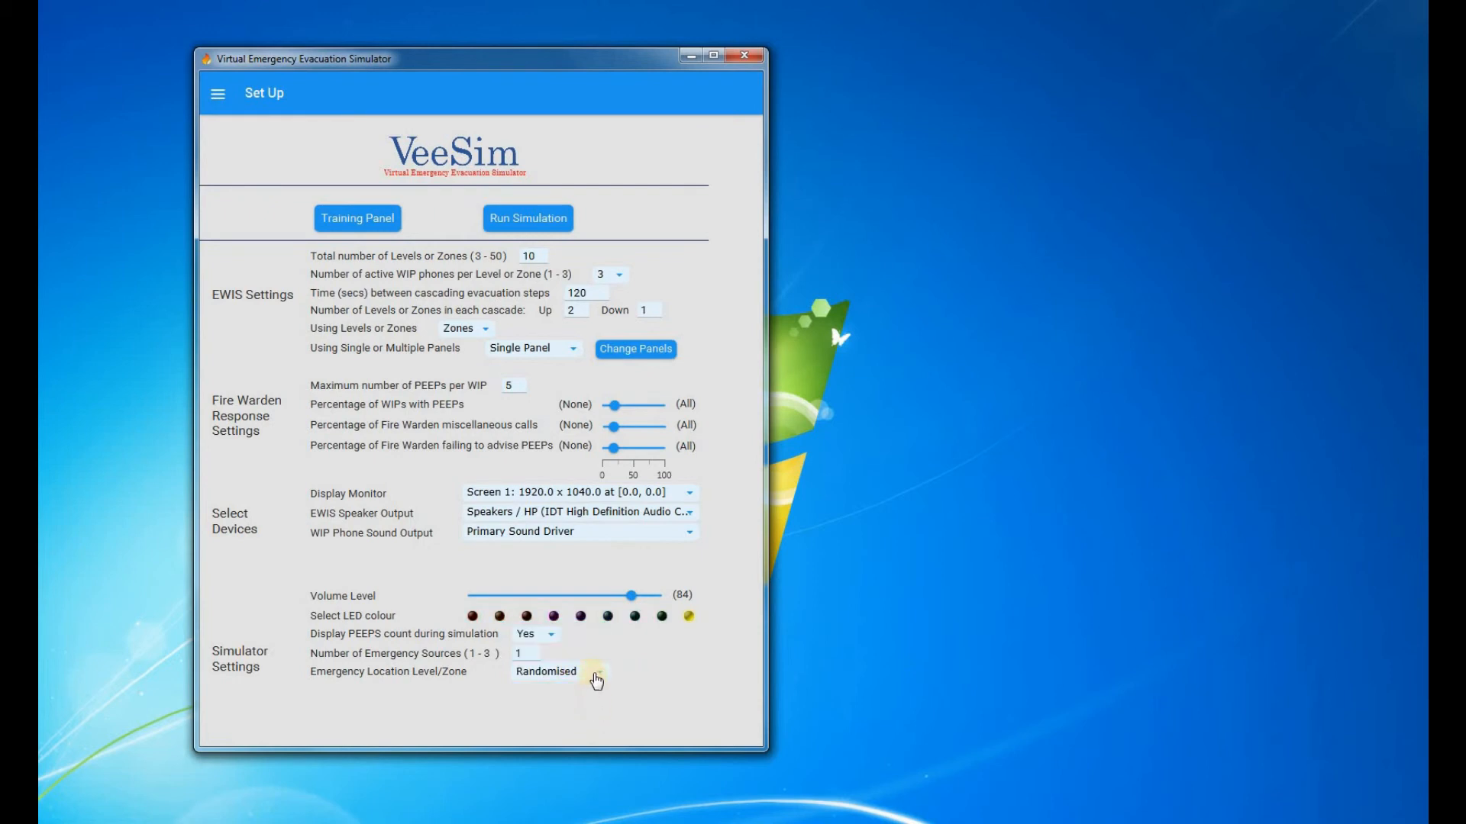
click(595, 675)
click(590, 694)
click(597, 679)
click(577, 647)
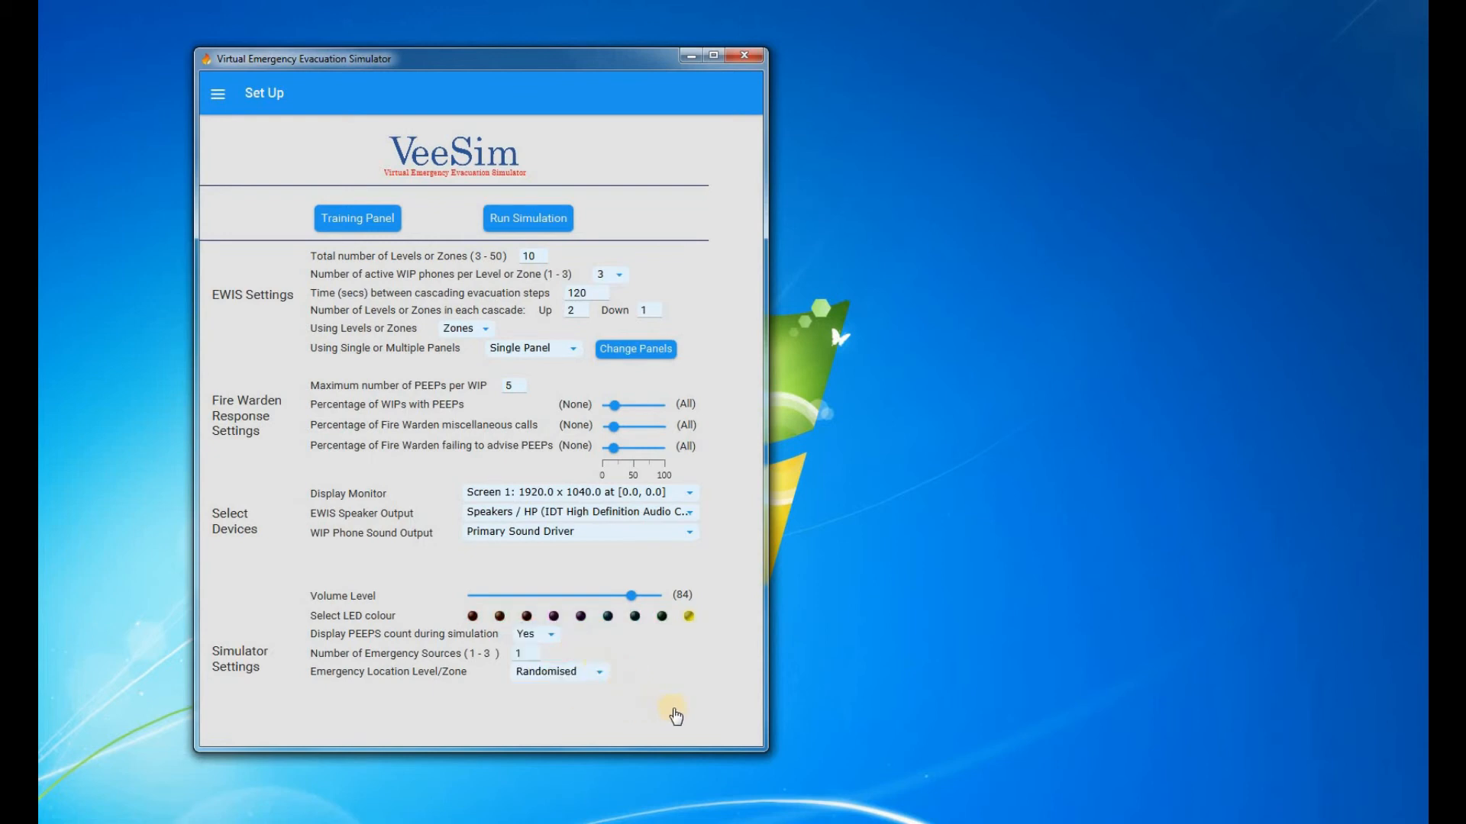